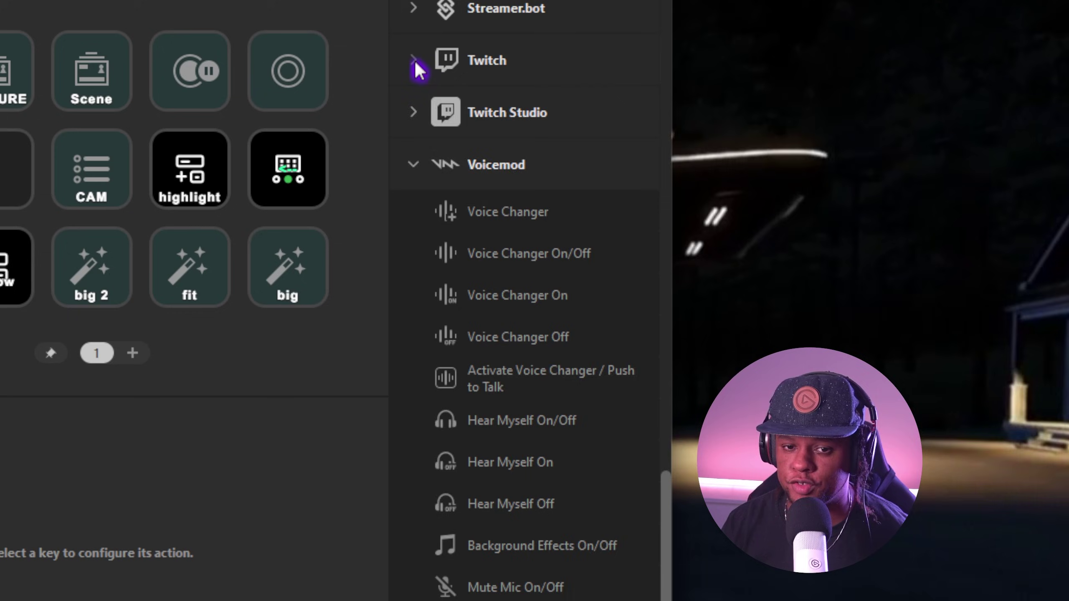
Expand the Twitch actions group, then return to the OBS window with the CAM scene showing
{"action": "left_click", "coordinate": [414, 60]}
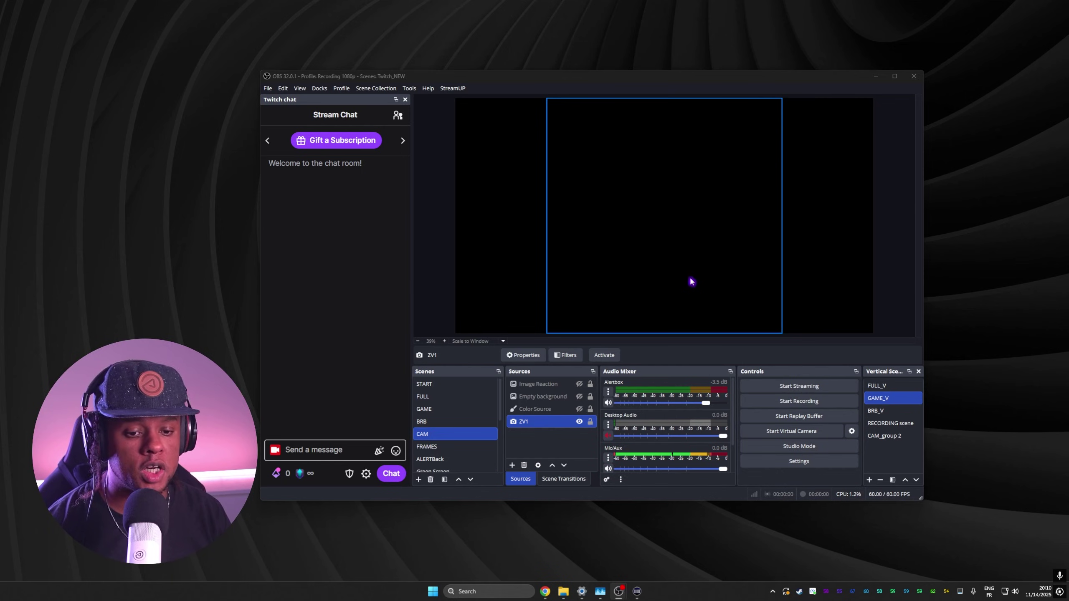
Review the 30-second replay buffer in Output settings, then the General and Hotkeys pages
{"action": "left_click", "coordinate": [775, 462]}
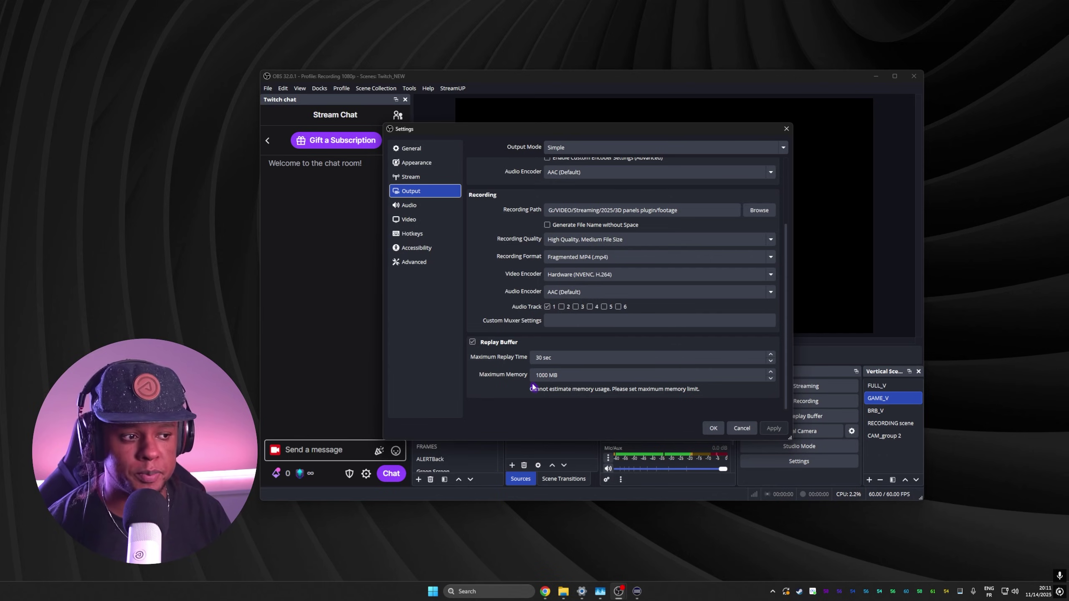
{"action": "left_click", "coordinate": [403, 150]}
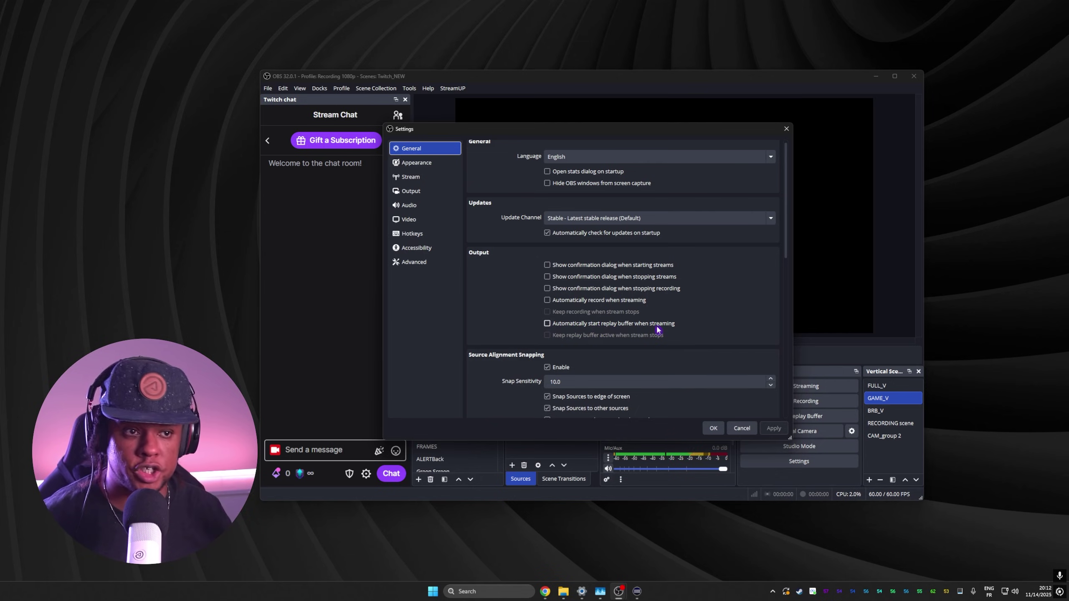
{"action": "left_click", "coordinate": [408, 233]}
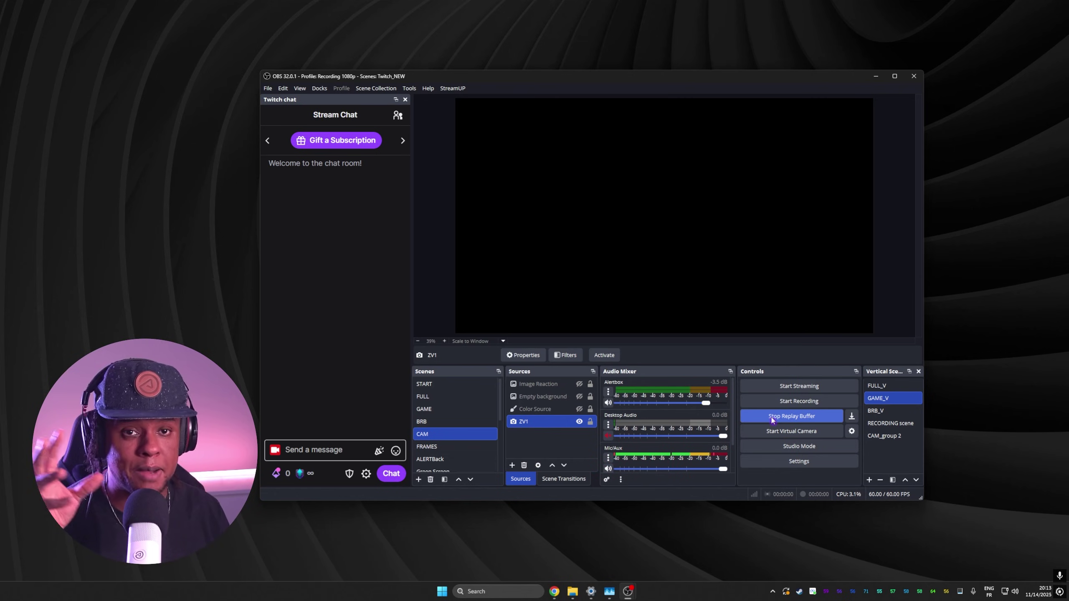
{"action": "left_click", "coordinate": [463, 409]}
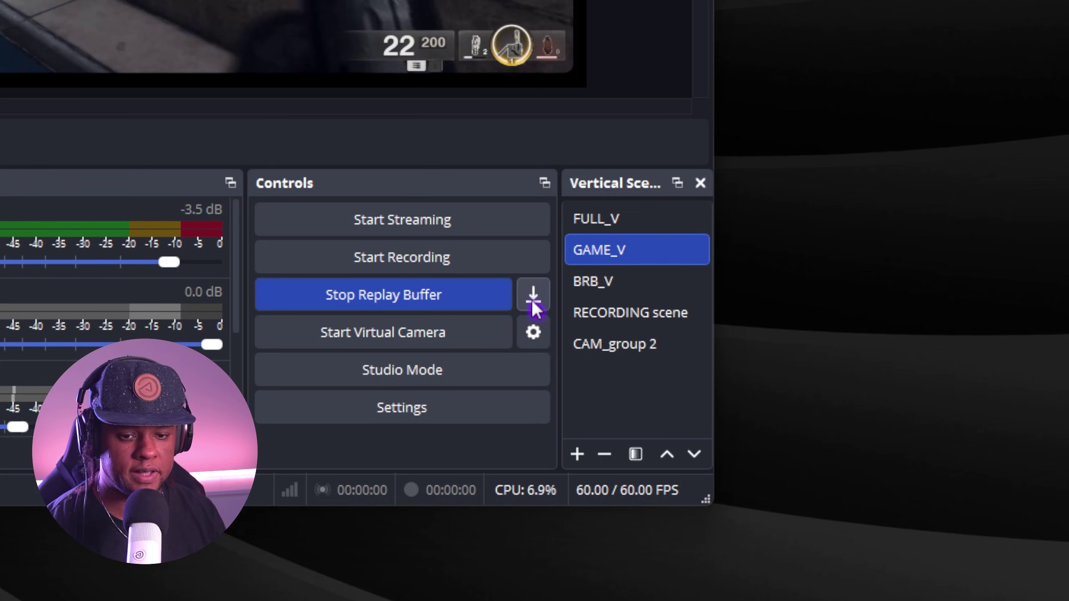
{"action": "left_click", "coordinate": [532, 302]}
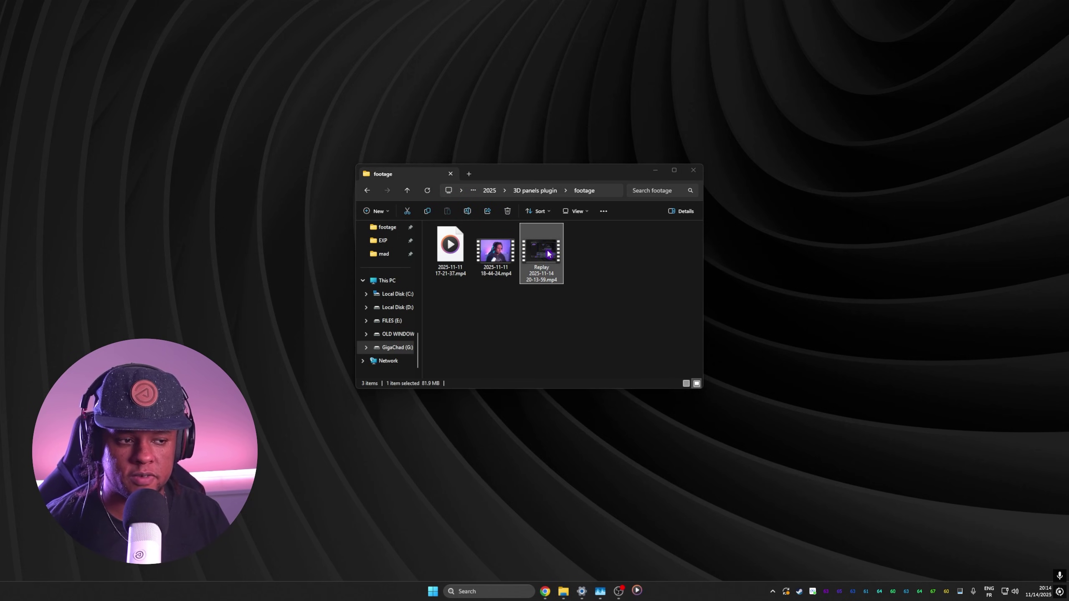
{"action": "key", "text": "alt+Tab"}
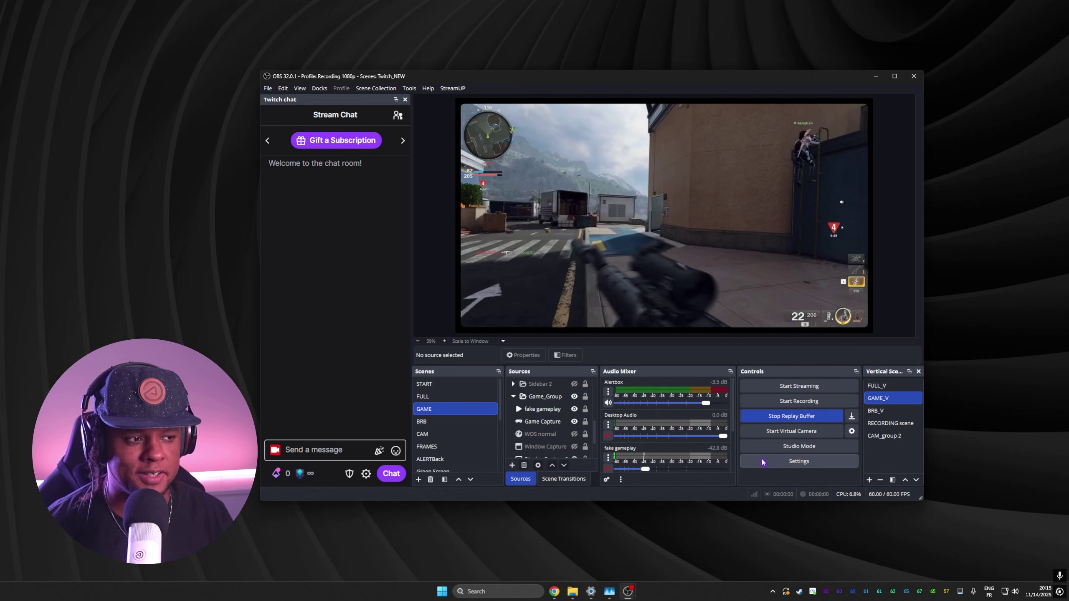
Scroll Output settings to the Recording and Replay Buffer section to check the save location
{"action": "left_click", "coordinate": [761, 462]}
{"action": "left_click", "coordinate": [411, 191]}
{"action": "scroll", "coordinate": [488, 285], "scroll_direction": "down", "scroll_amount": 2}
{"action": "scroll", "coordinate": [488, 286], "scroll_direction": "down", "scroll_amount": 1}
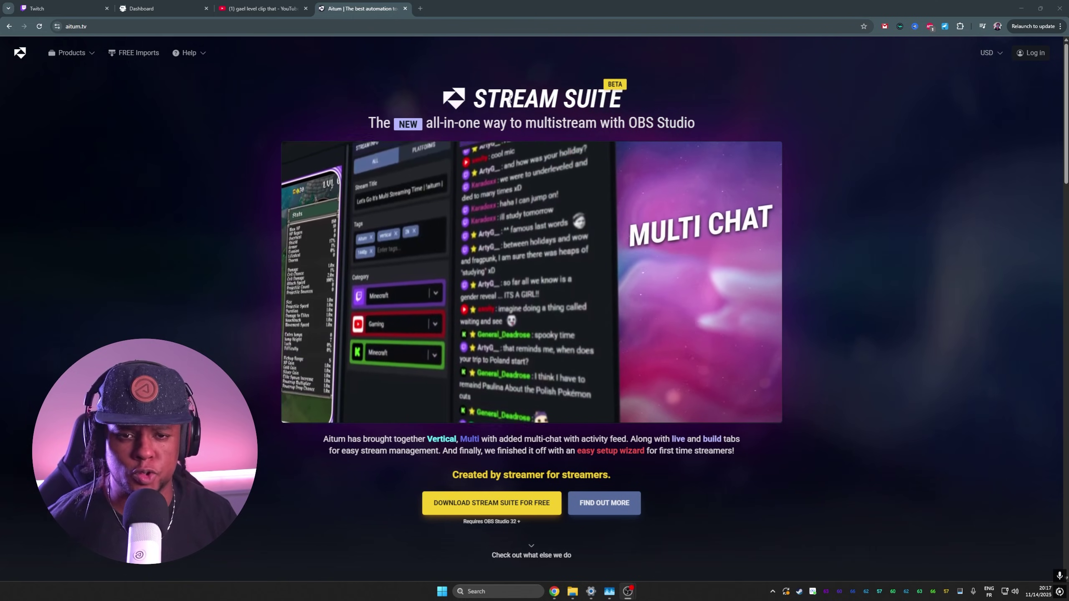
Browse the Vertical plugin page under Products on aitum.tv, then bring up OBS's Docks menu
{"action": "left_click", "coordinate": [89, 52]}
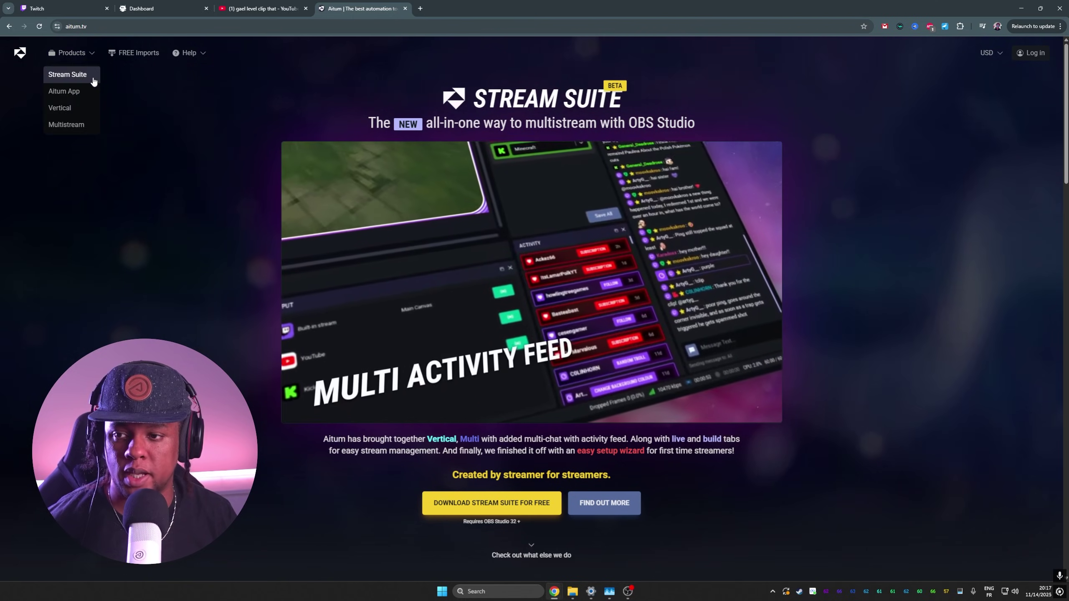
{"action": "left_click", "coordinate": [67, 109]}
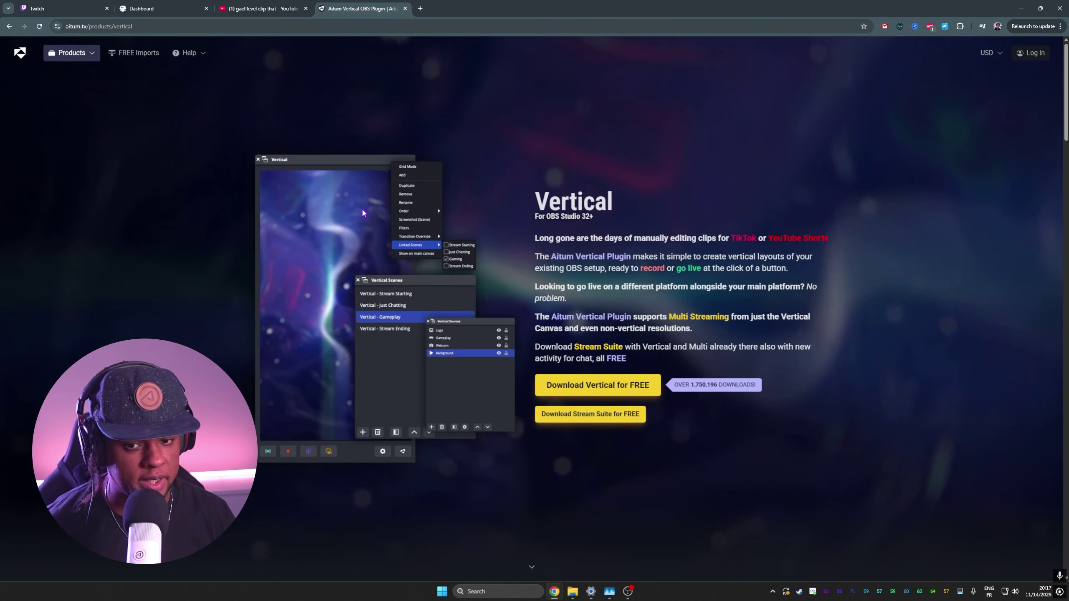
{"action": "scroll", "coordinate": [461, 216], "scroll_direction": "down", "scroll_amount": 2}
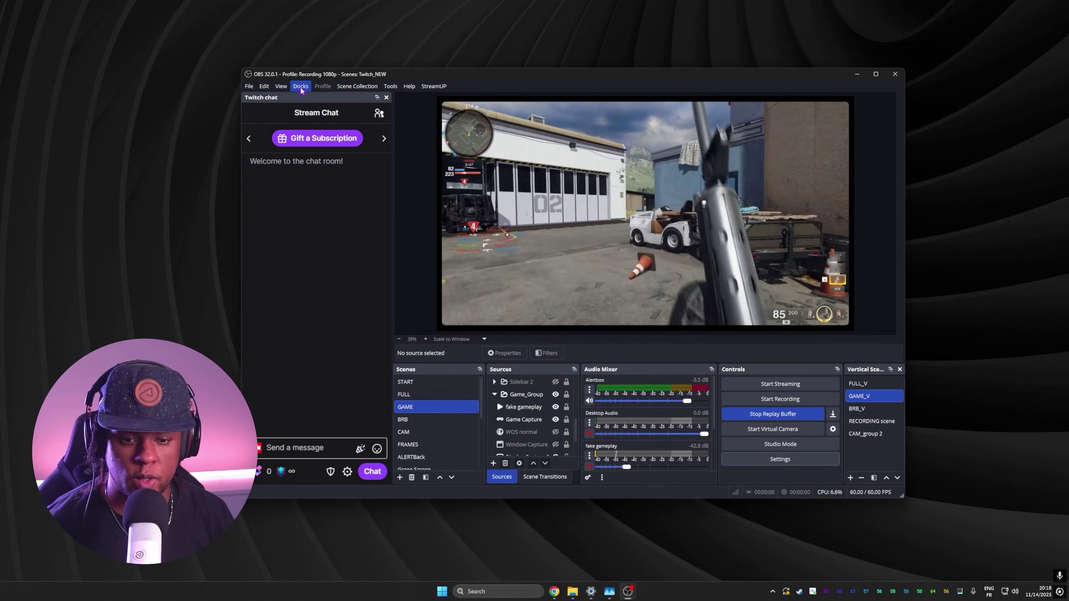
{"action": "left_click", "coordinate": [301, 86]}
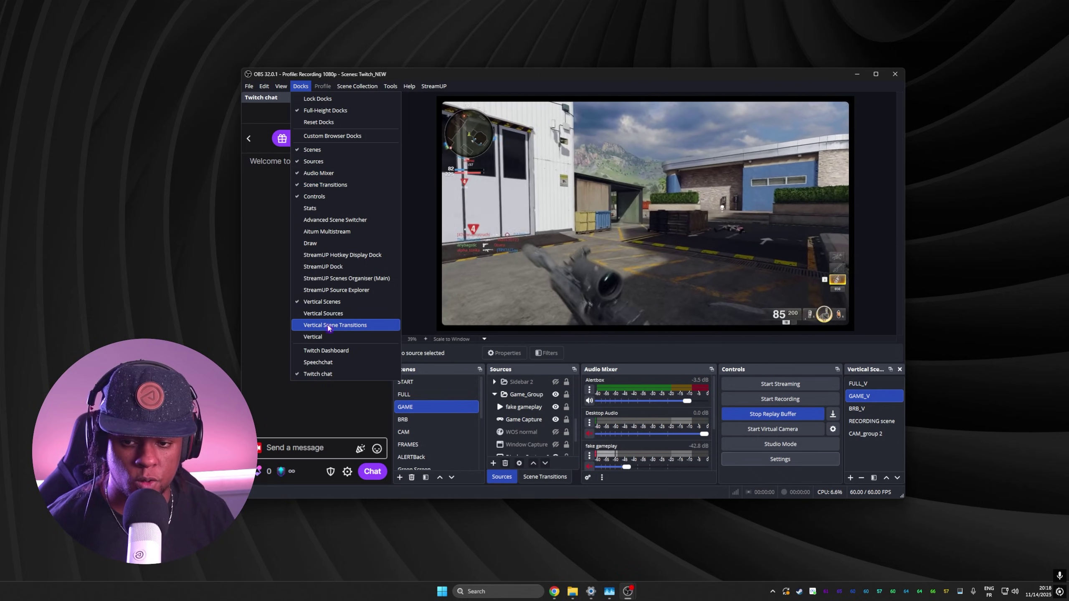
Show and widen the Vertical canvas dock, select sources in both previews, then switch to FULL
{"action": "left_click", "coordinate": [336, 337]}
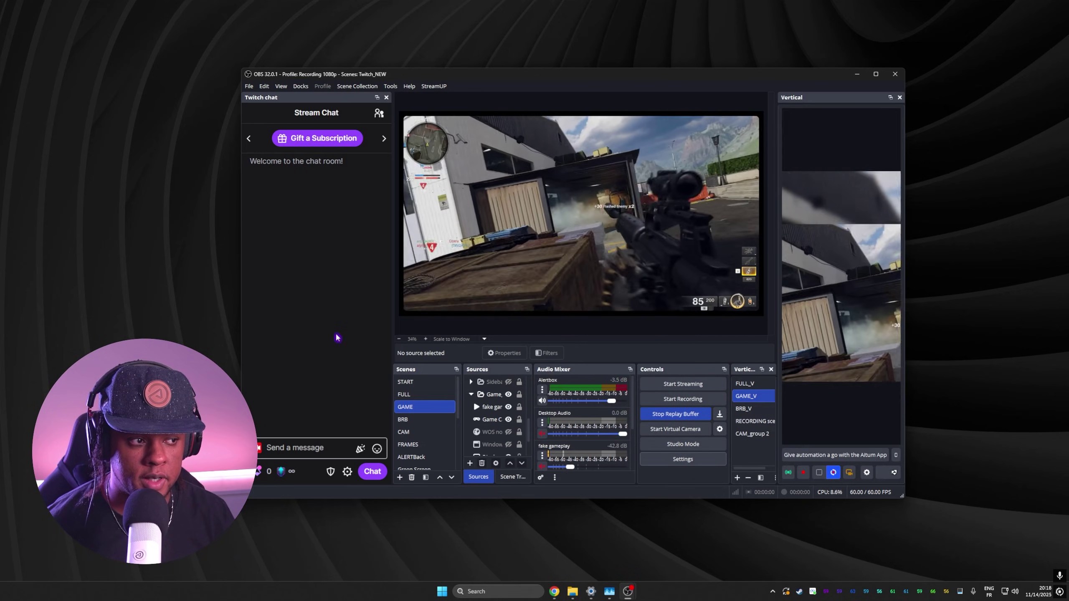
{"action": "left_click_drag", "start_coordinate": [777, 229], "coordinate": [742, 229]}
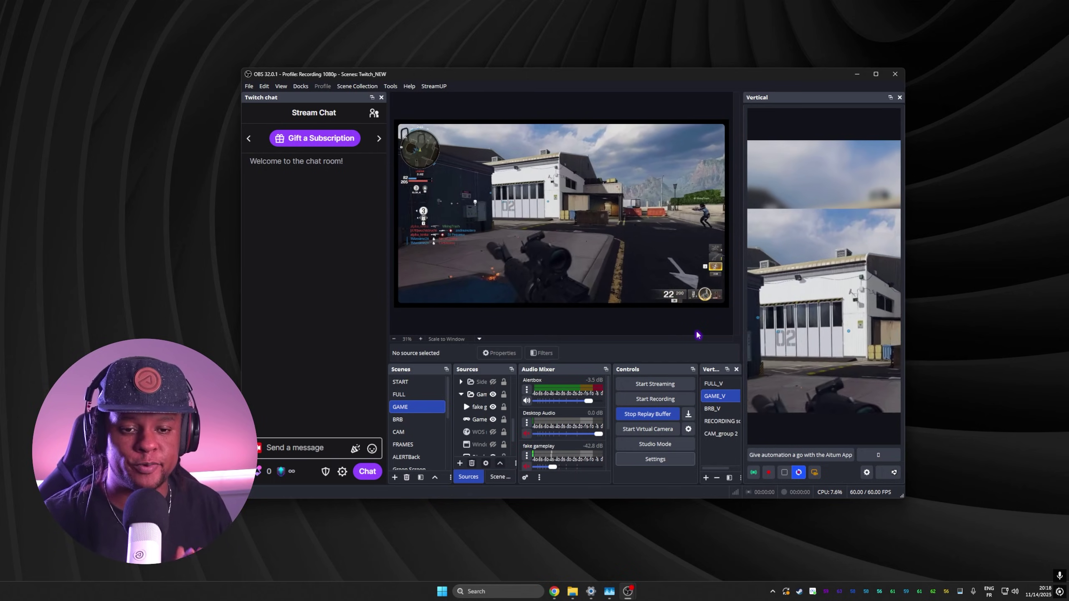
{"action": "left_click", "coordinate": [541, 175]}
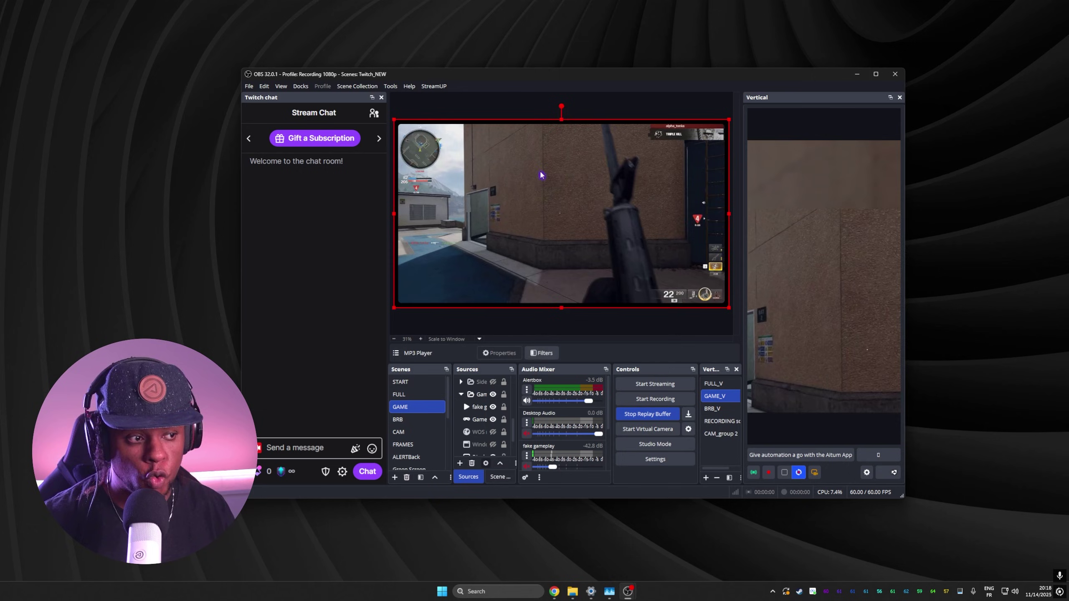
{"action": "left_click", "coordinate": [807, 298]}
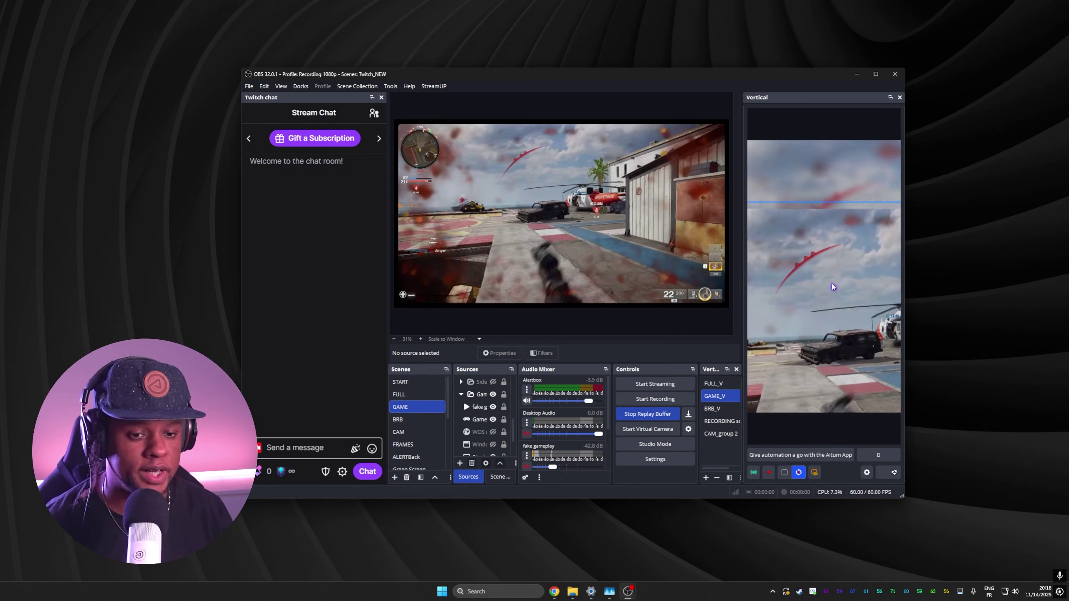
{"action": "left_click", "coordinate": [832, 284]}
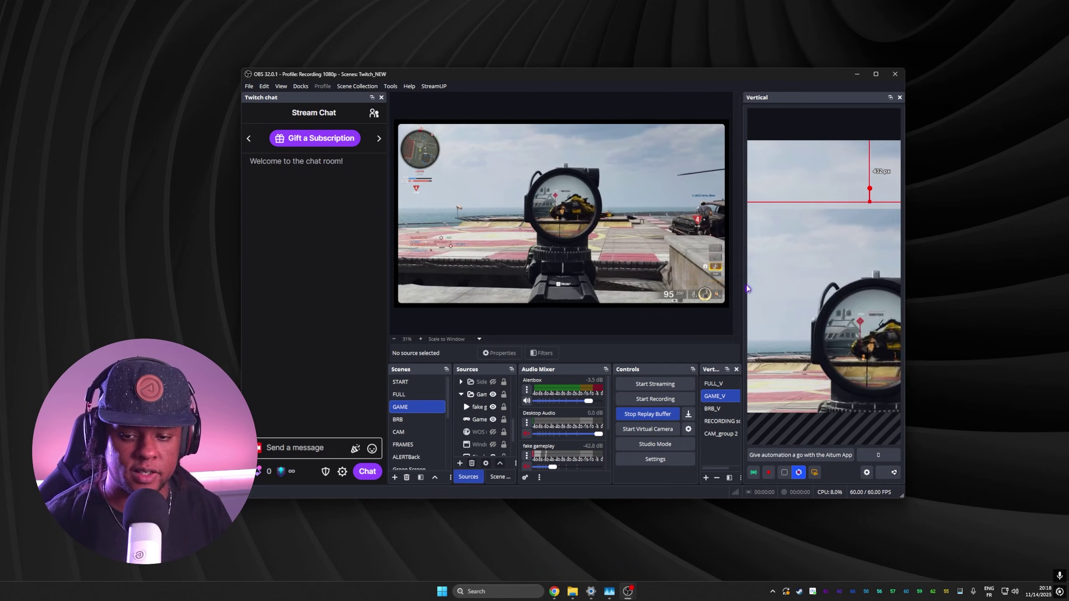
{"action": "left_click", "coordinate": [407, 396]}
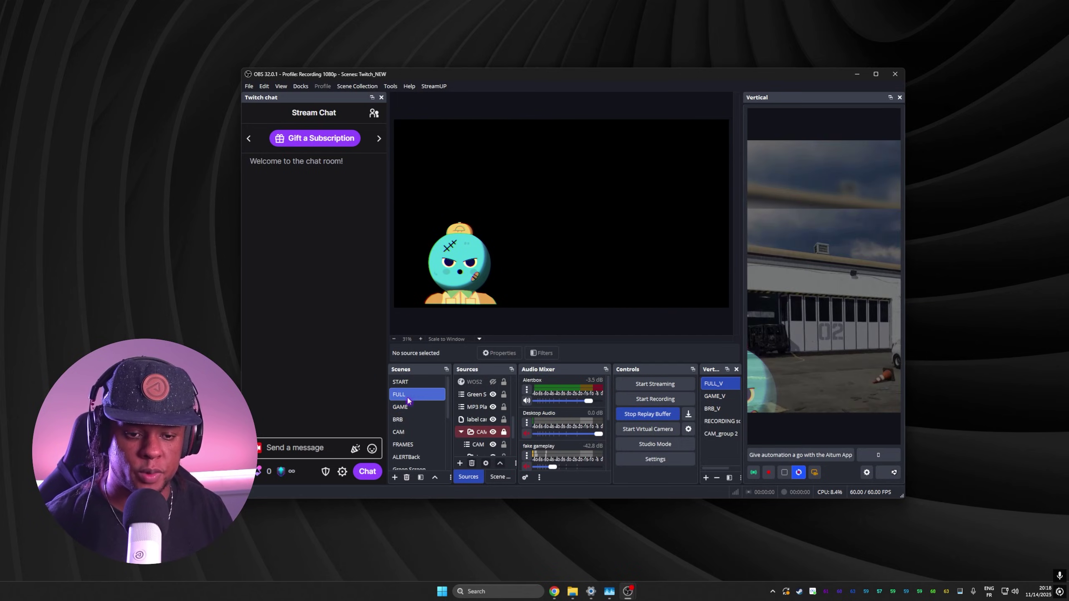
Add the Vertical Sources dock and browse the GAME_V, BRB_V and RECORDING vertical scenes
{"action": "left_click", "coordinate": [296, 86]}
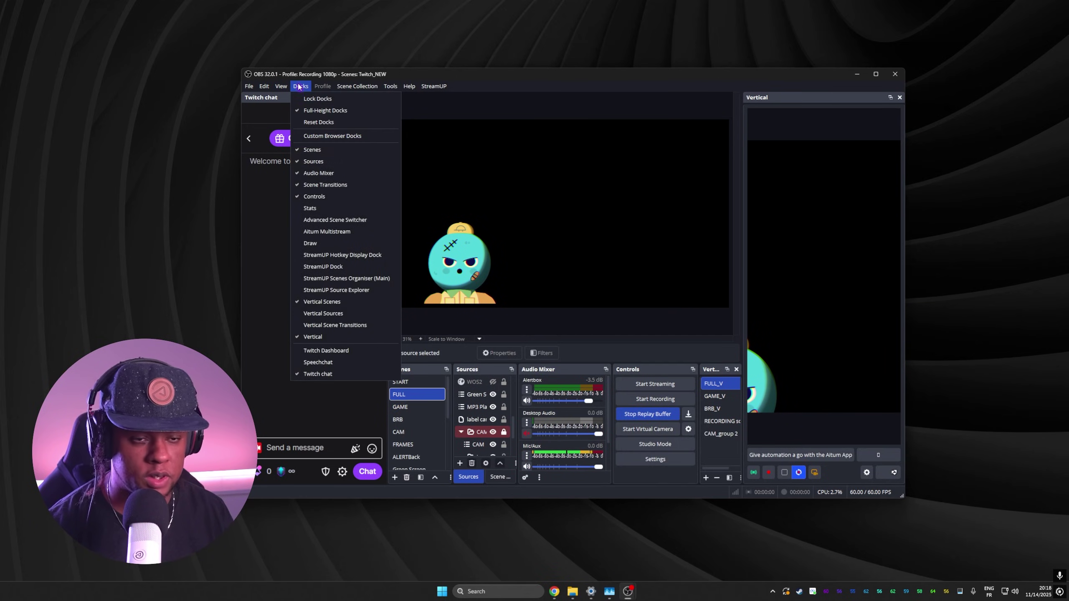
{"action": "left_click", "coordinate": [327, 314]}
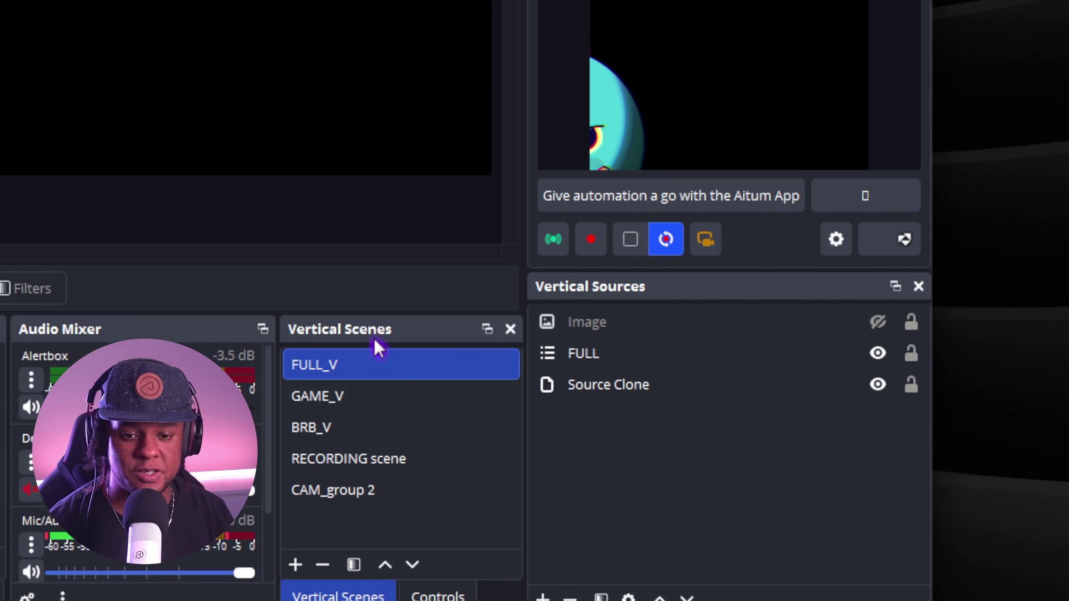
{"action": "left_click", "coordinate": [689, 393]}
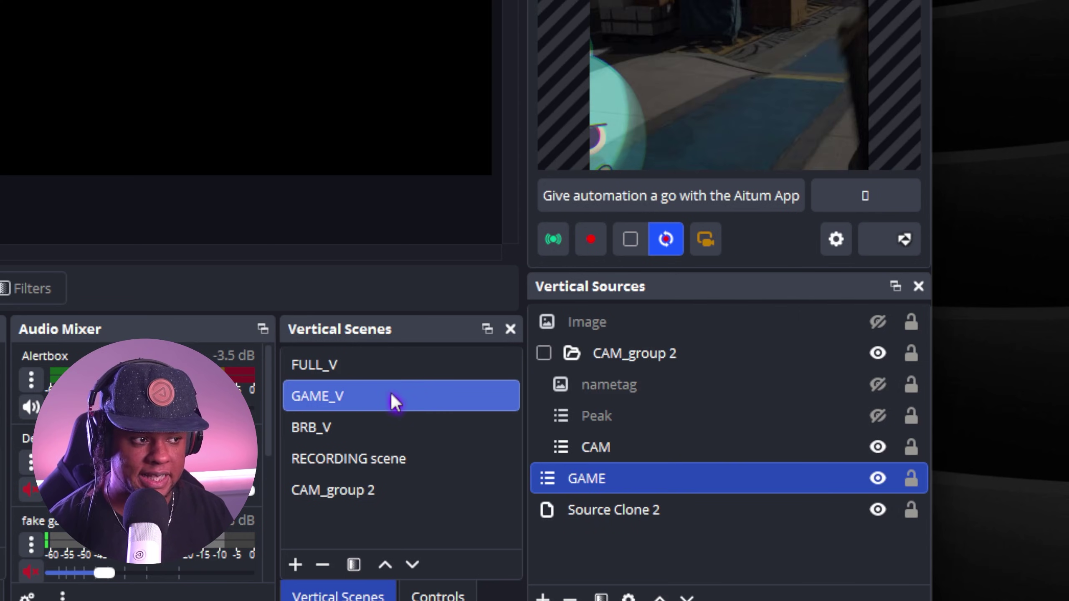
{"action": "left_click", "coordinate": [394, 440]}
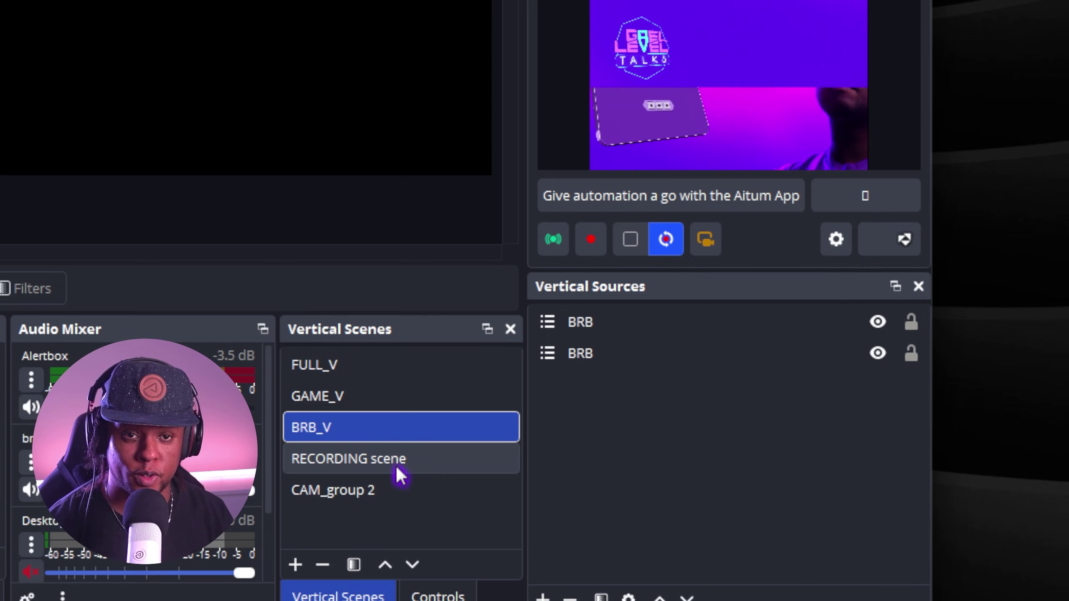
{"action": "left_click", "coordinate": [379, 459]}
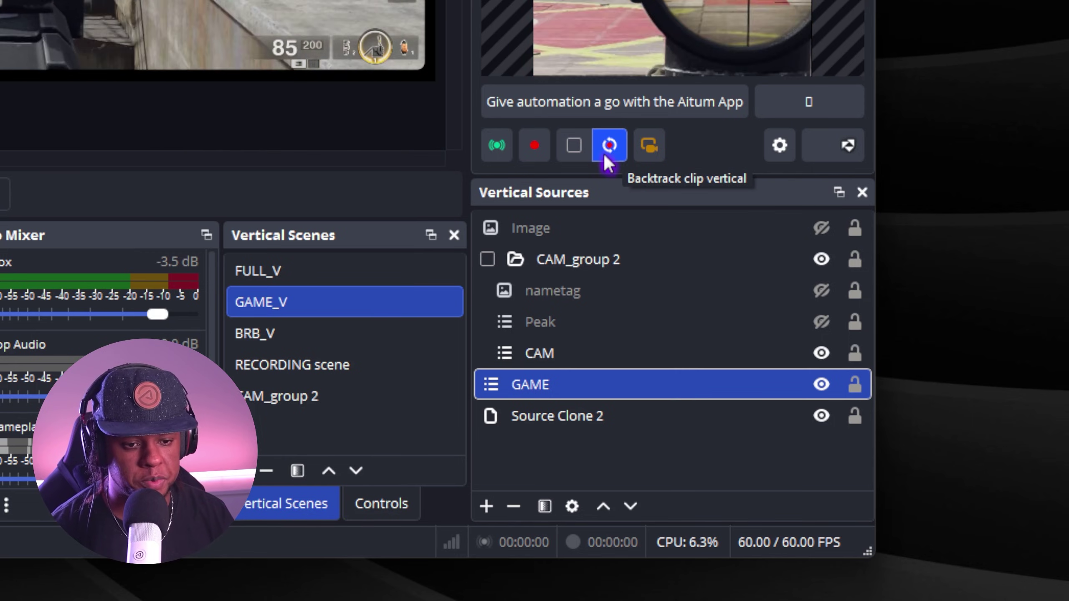
{"action": "left_click", "coordinate": [780, 159]}
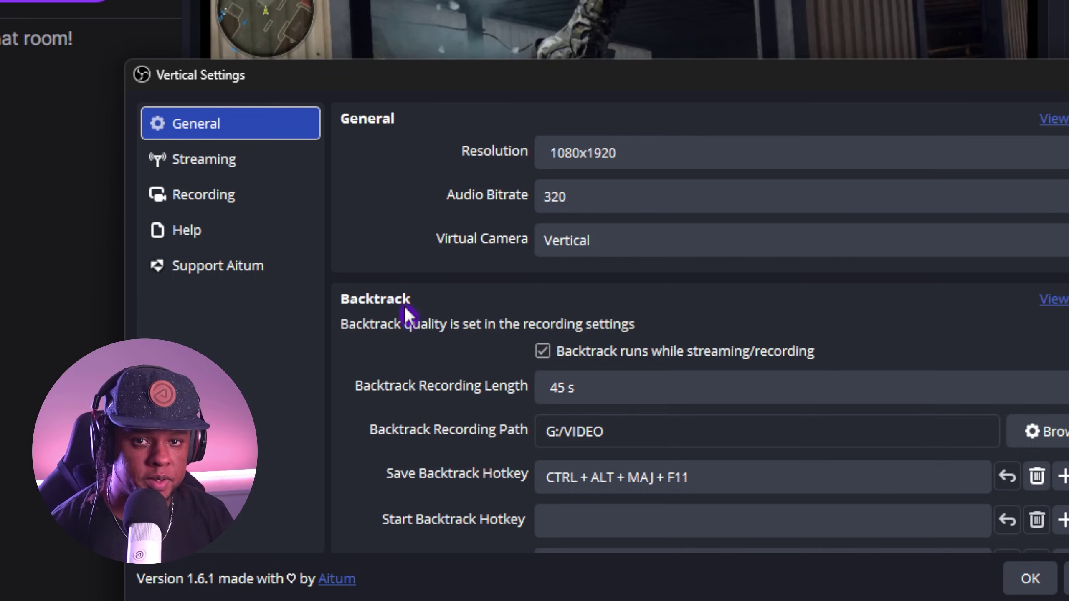
{"action": "scroll", "coordinate": [543, 322], "scroll_direction": "down", "scroll_amount": 2}
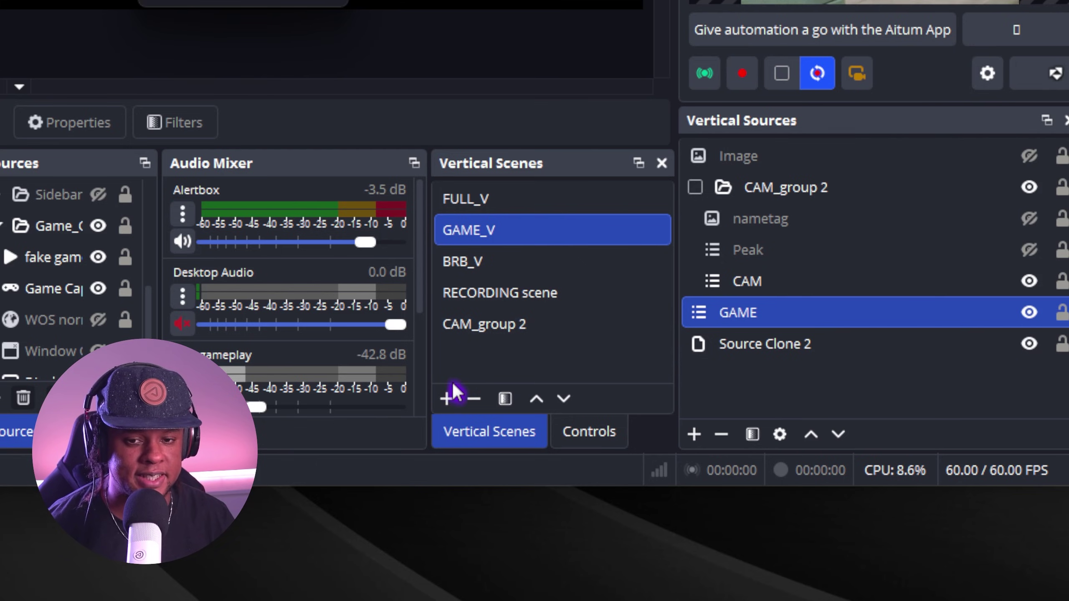
Create 'Vertical Scene', add the main GAME scene to it, and drag the gameplay lower
{"action": "left_click", "coordinate": [454, 391]}
{"action": "left_click", "coordinate": [541, 286]}
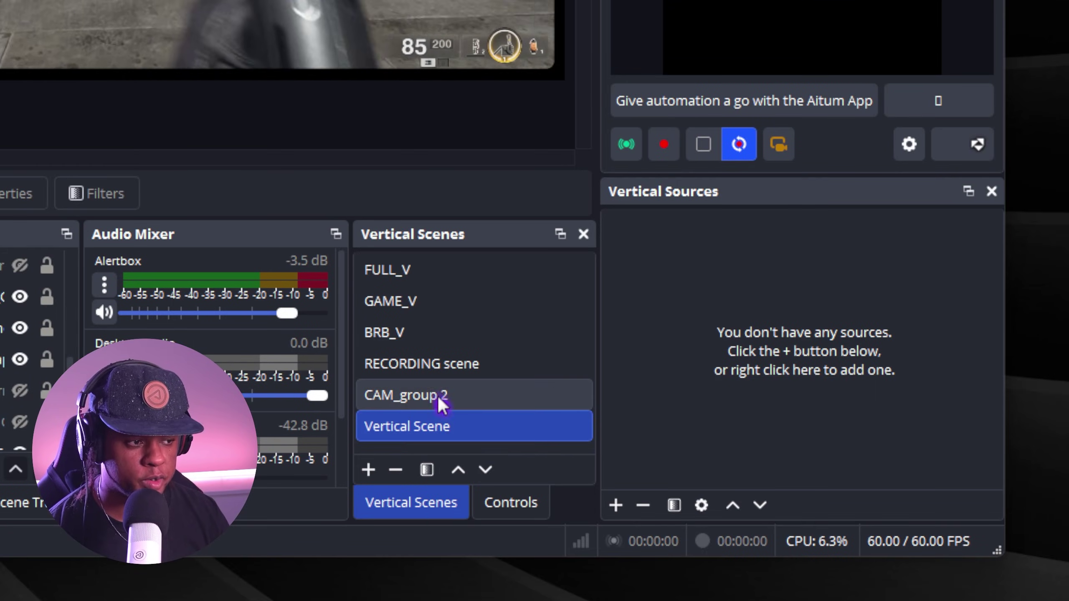
{"action": "left_click", "coordinate": [615, 505]}
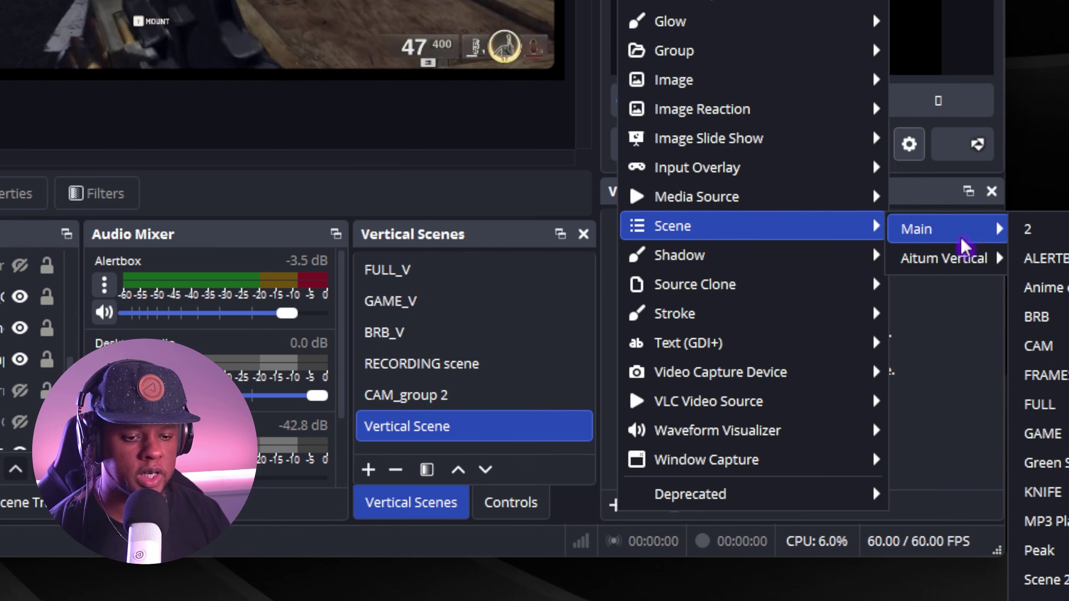
{"action": "left_click", "coordinate": [1039, 434]}
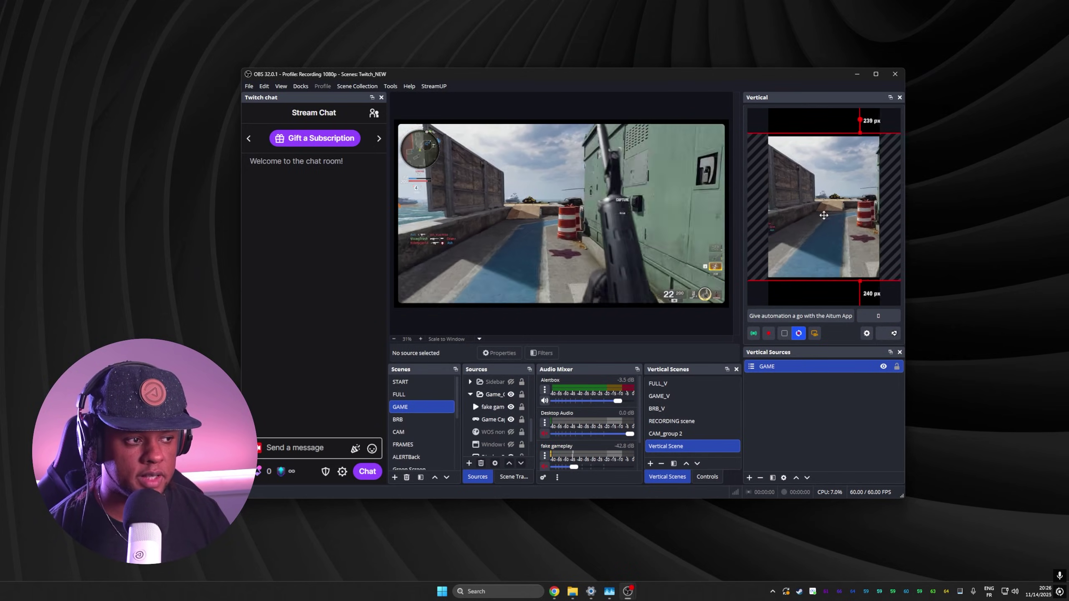
{"action": "left_click_drag", "start_coordinate": [823, 215], "coordinate": [789, 215]}
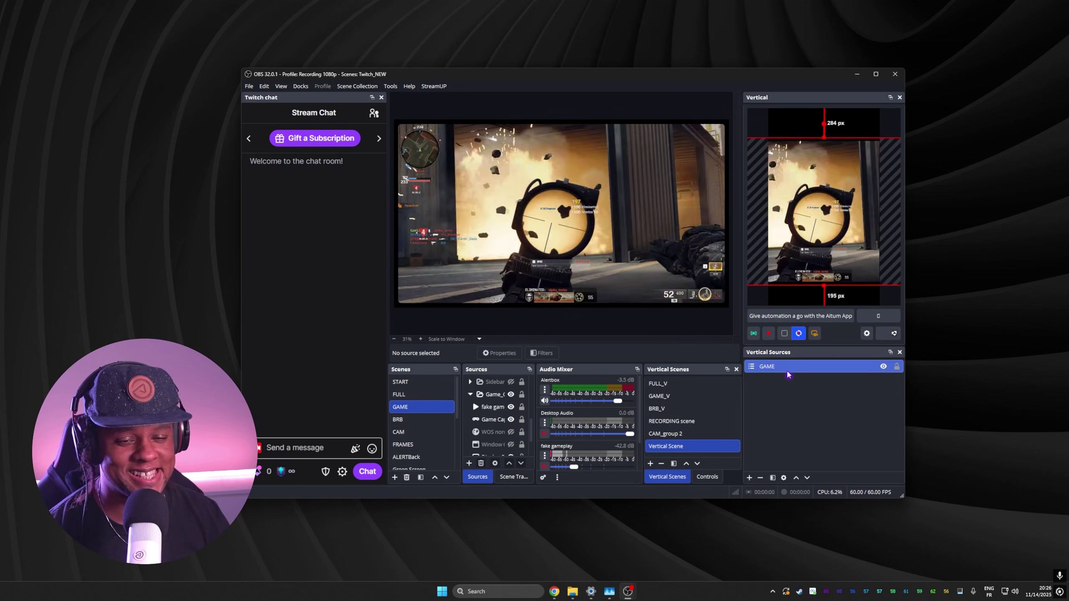
Check the GAME source's context menu, then deselect it to clear the guides
{"action": "right_click", "coordinate": [787, 367]}
{"action": "mouse_move", "coordinate": [803, 416]}
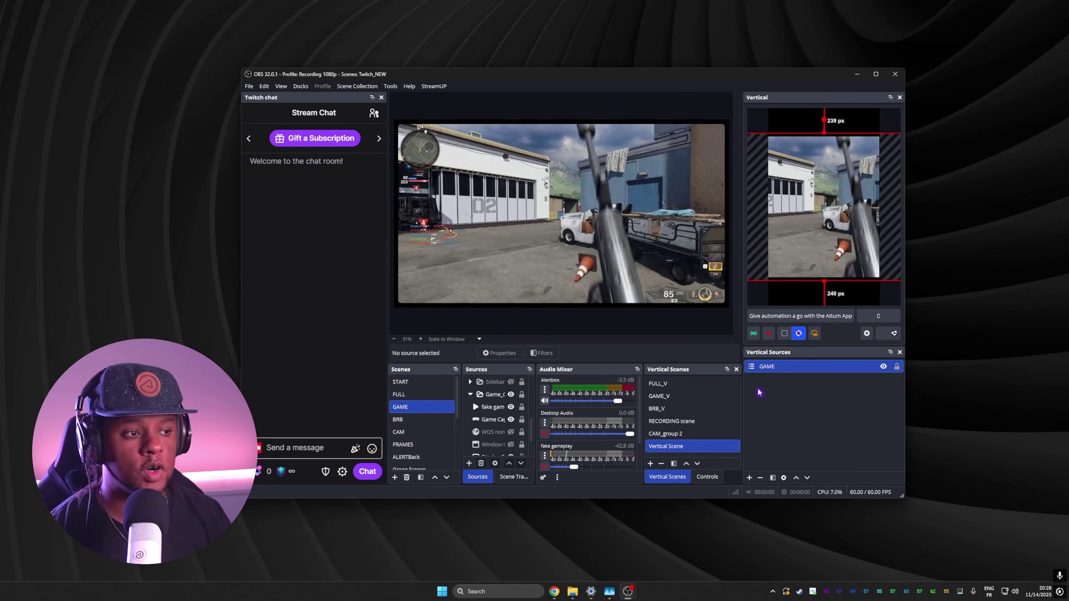
{"action": "left_click", "coordinate": [759, 393]}
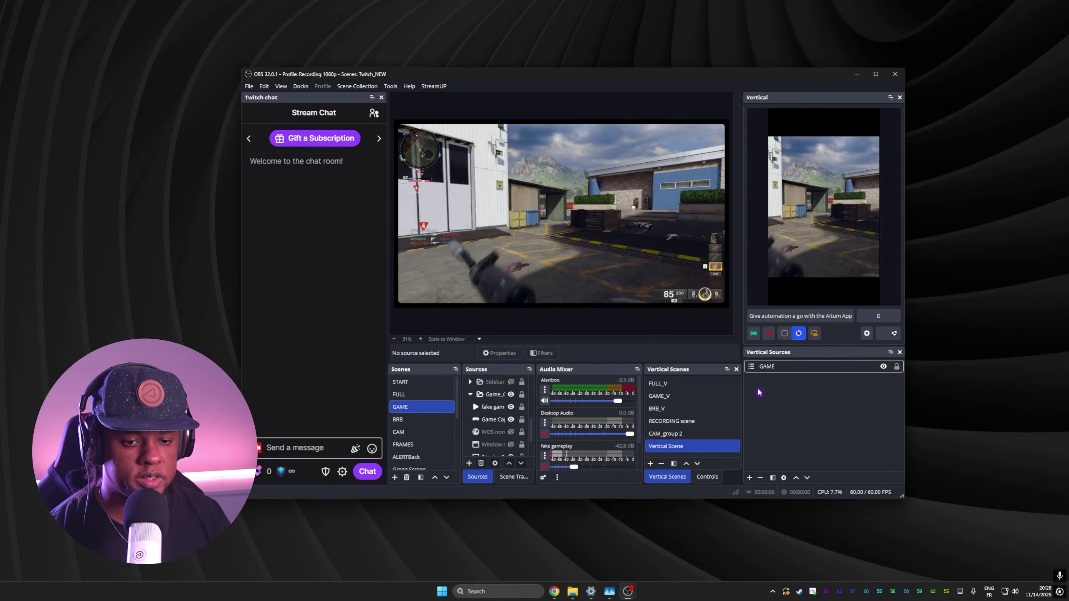
Add a new Source Clone of the GAME scene from the Main canvas
{"action": "left_click", "coordinate": [750, 478]}
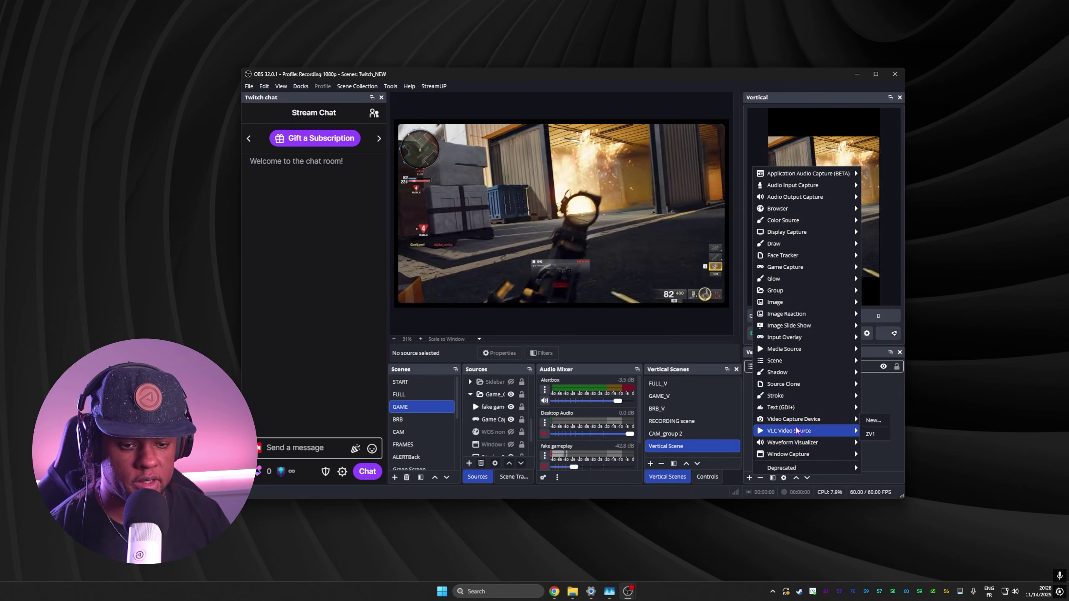
{"action": "left_click", "coordinate": [873, 385]}
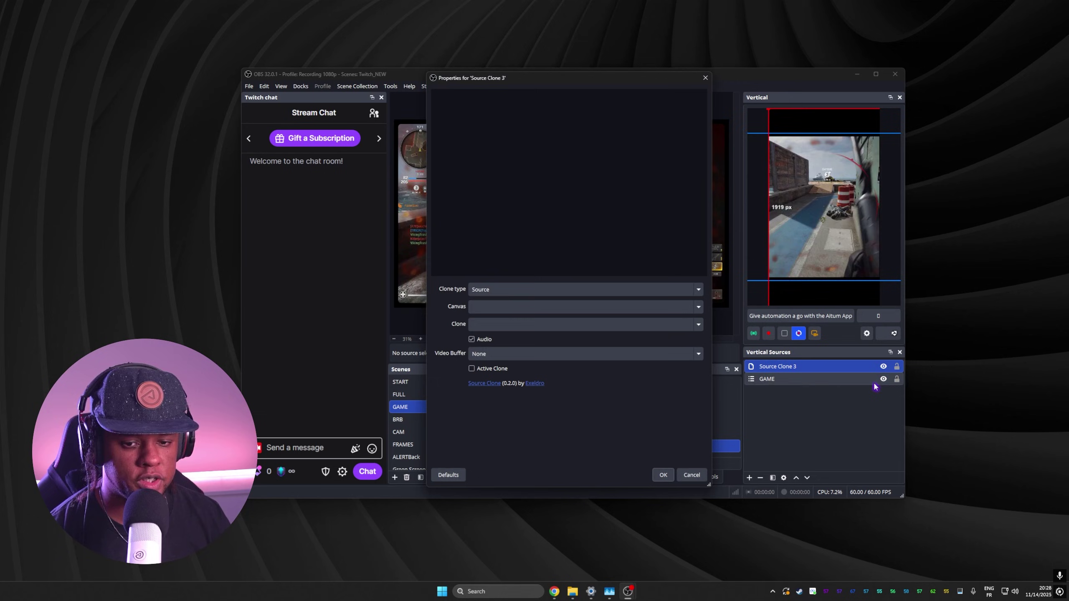
{"action": "left_click", "coordinate": [698, 306]}
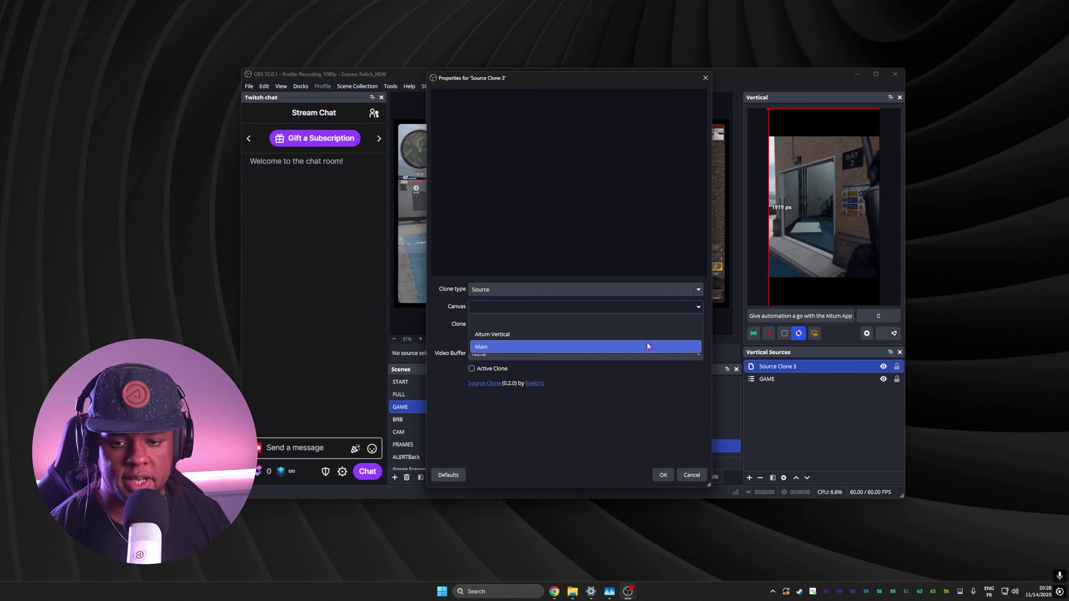
{"action": "left_click", "coordinate": [646, 343]}
{"action": "left_click", "coordinate": [696, 327]}
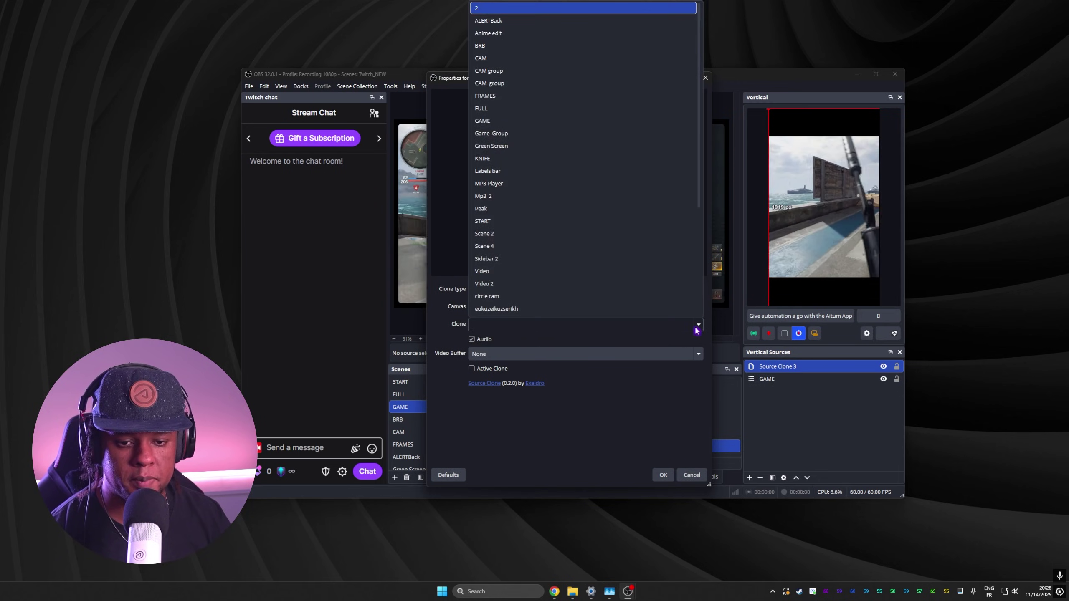
{"action": "left_click", "coordinate": [553, 122]}
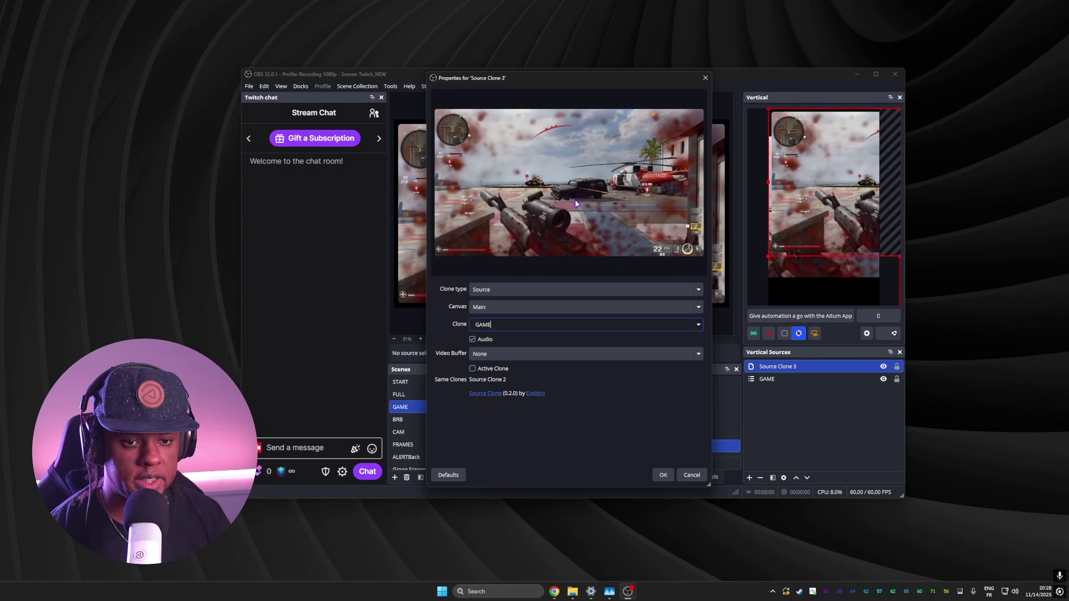
{"action": "left_click", "coordinate": [662, 475]}
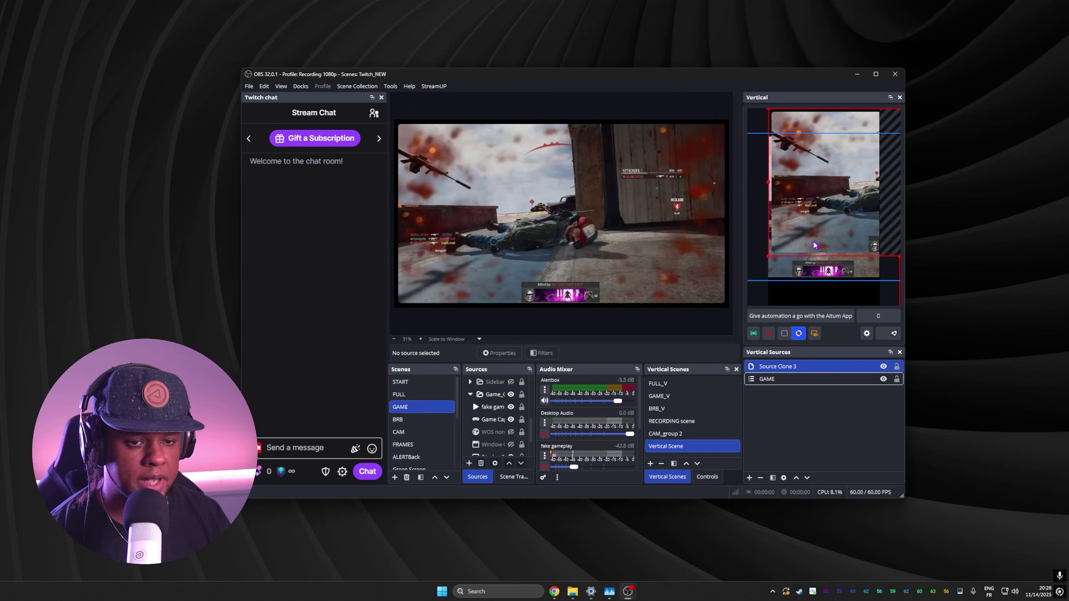
Stretch Source Clone 3 to fill the canvas, move GAME above it, and add Composite Blur
{"action": "left_click_drag", "start_coordinate": [765, 260], "coordinate": [677, 305]}
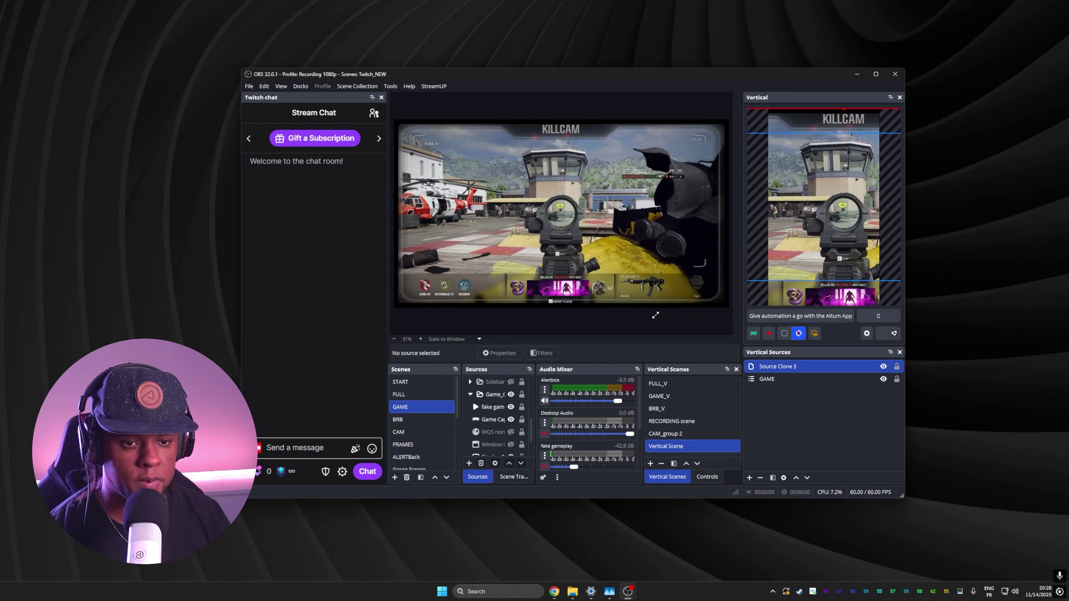
{"action": "left_click_drag", "start_coordinate": [782, 379], "coordinate": [781, 386]}
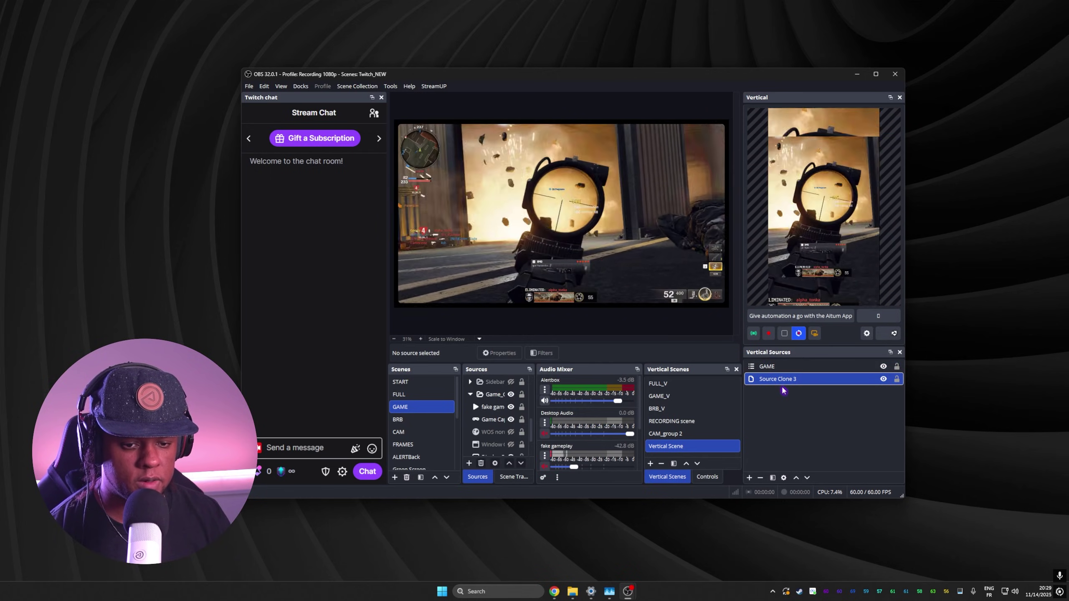
{"action": "right_click", "coordinate": [777, 382]}
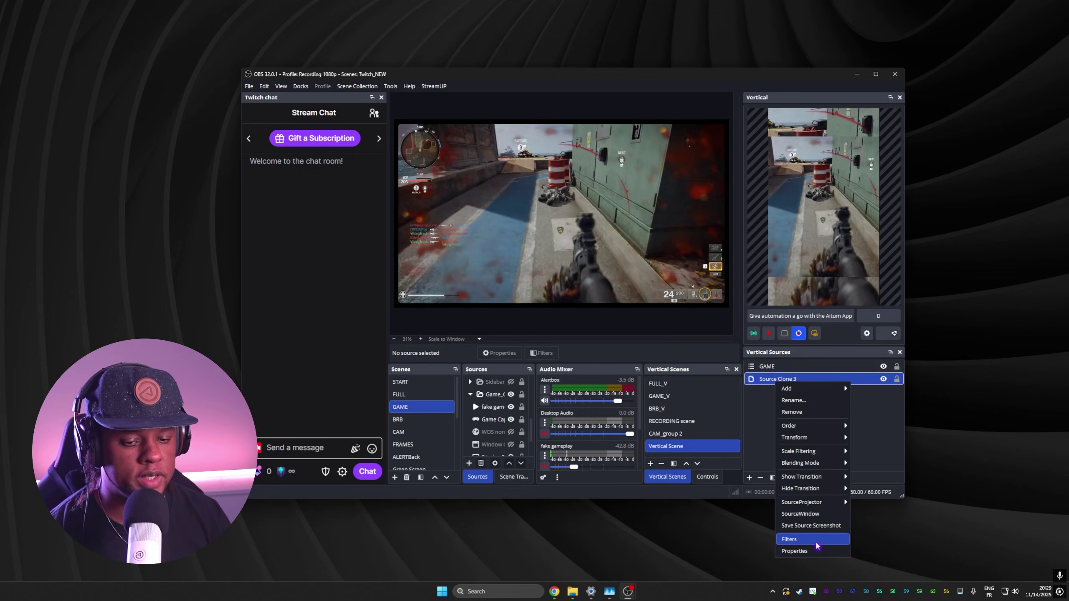
{"action": "left_click", "coordinate": [816, 540]}
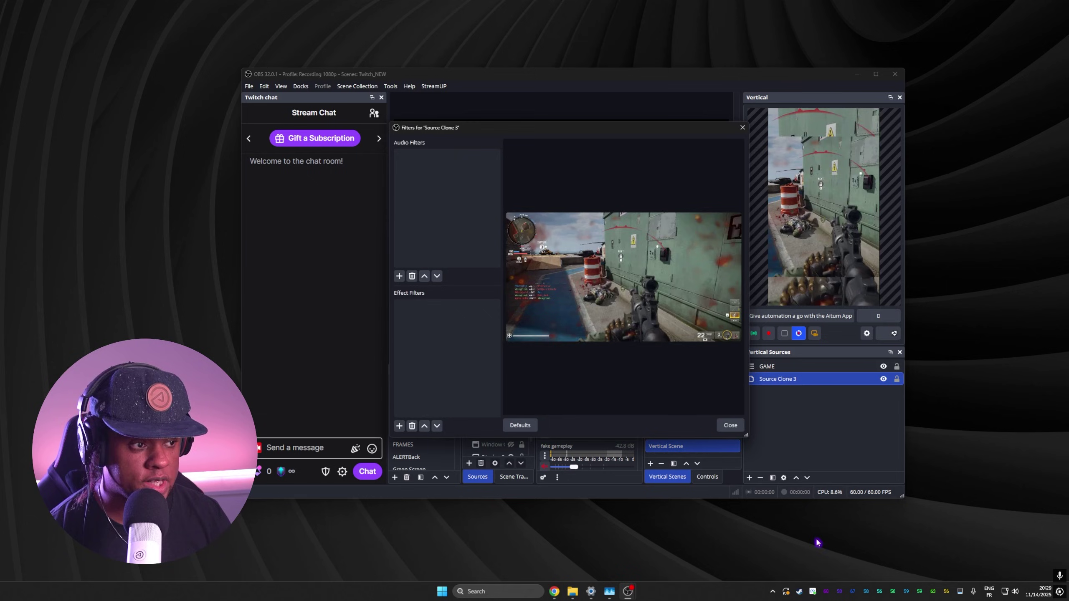
{"action": "left_click", "coordinate": [399, 426]}
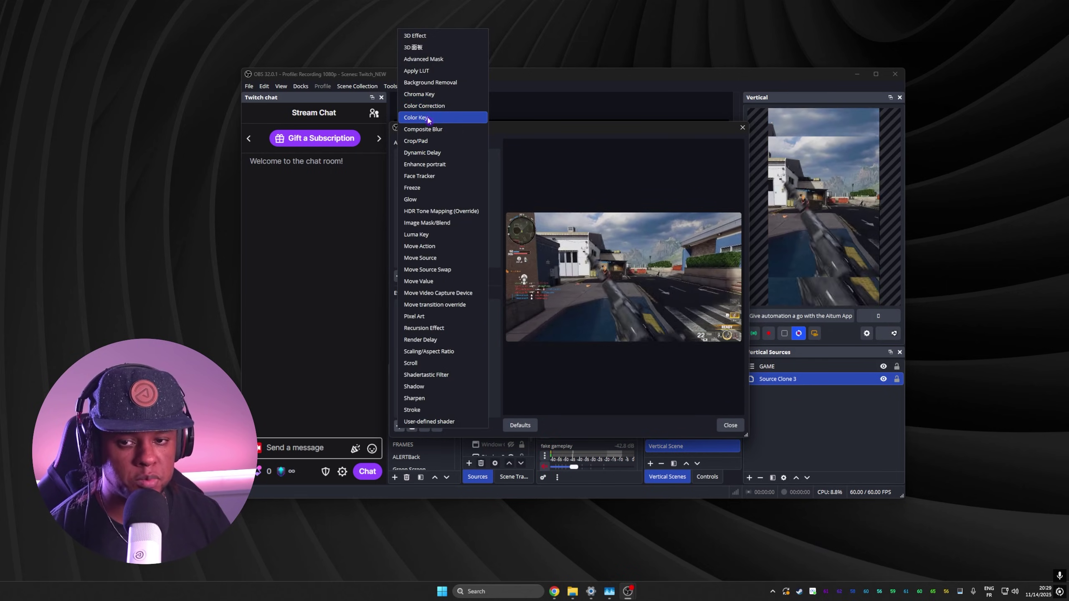
{"action": "left_click", "coordinate": [423, 129]}
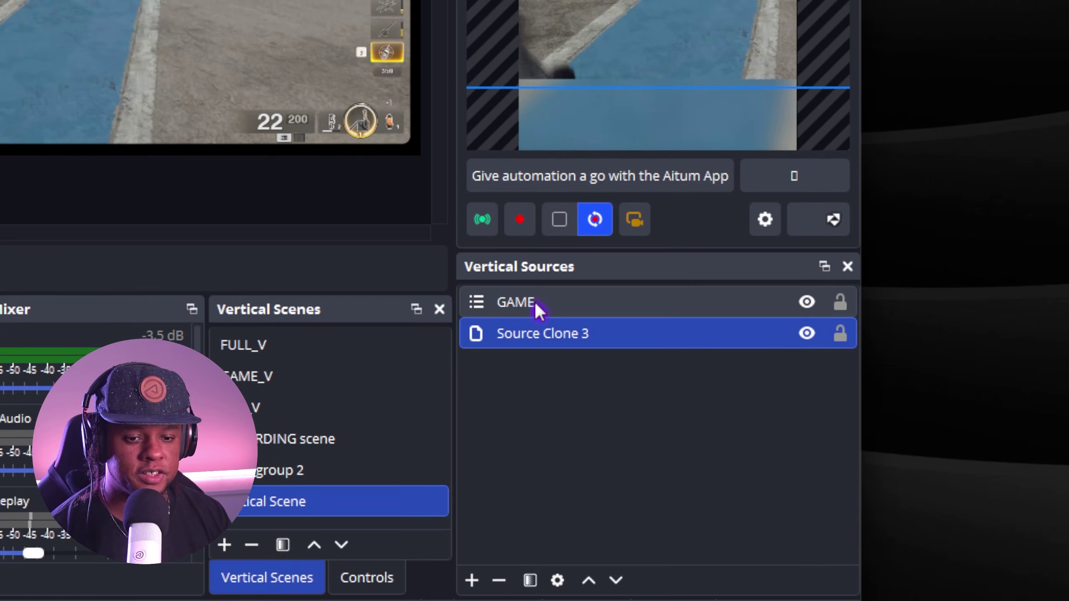
Add Source Clone 4 above GAME, taken from the Main canvas and cloning the GAME scene
{"action": "left_click", "coordinate": [535, 304]}
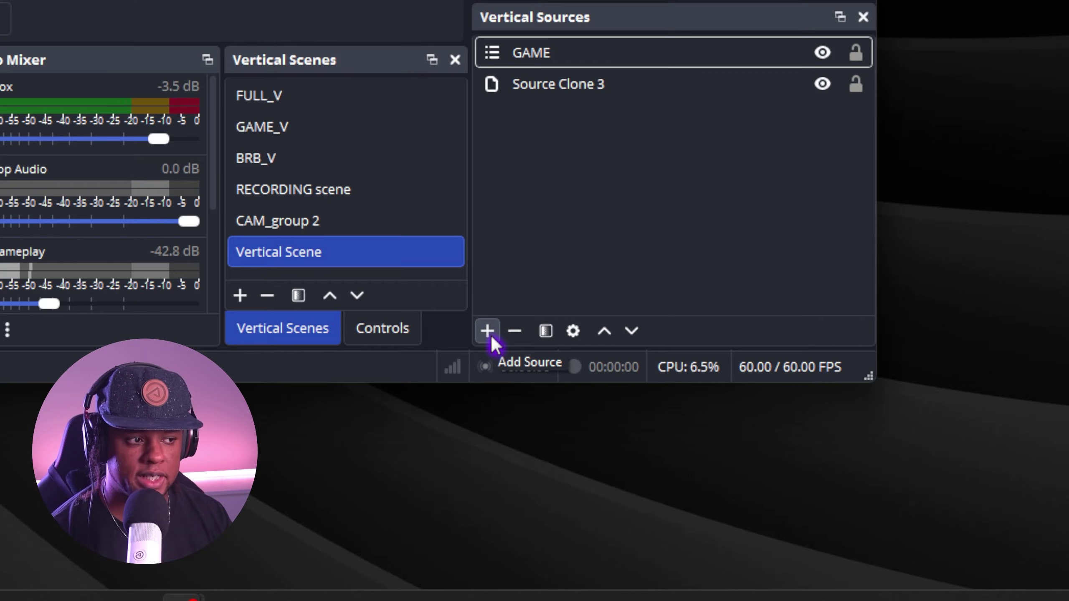
{"action": "left_click", "coordinate": [472, 580]}
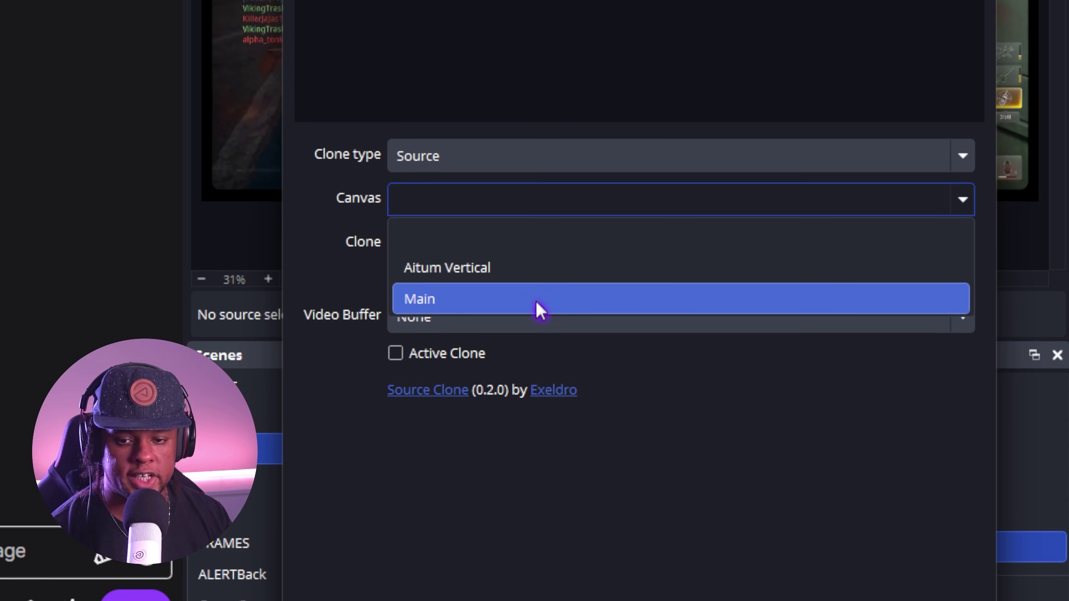
{"action": "left_click", "coordinate": [538, 310]}
{"action": "left_click", "coordinate": [561, 252]}
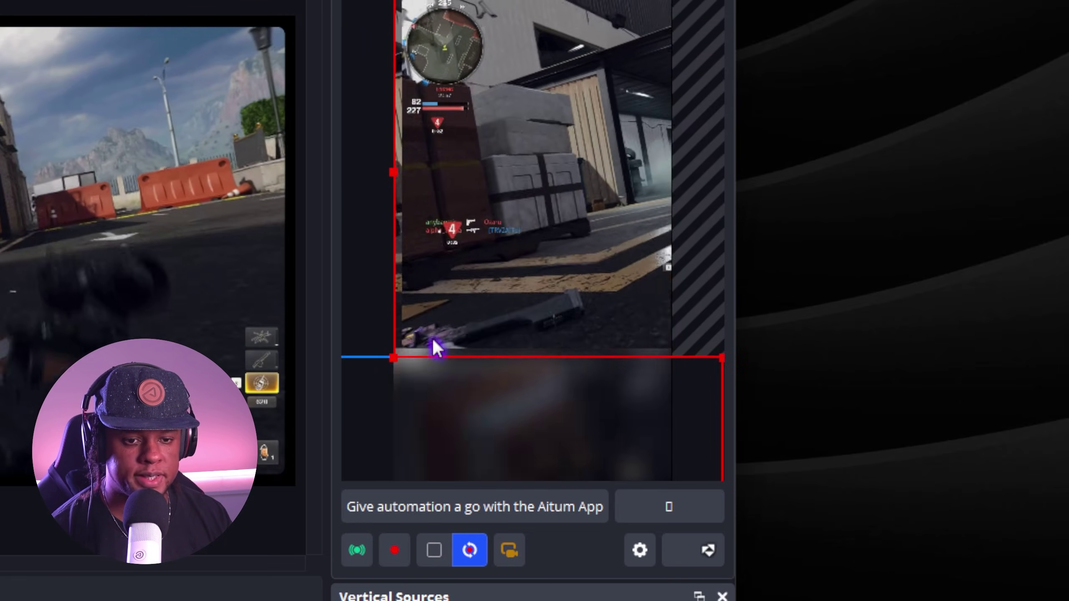
Crop Source Clone 4 to the ammo-and-equipment HUD strip, then enlarge it and place it beneath the gameplay
{"action": "left_click_drag", "start_coordinate": [393, 358], "coordinate": [393, 480]}
{"action": "left_click_drag", "start_coordinate": [395, 319], "coordinate": [520, 325]}
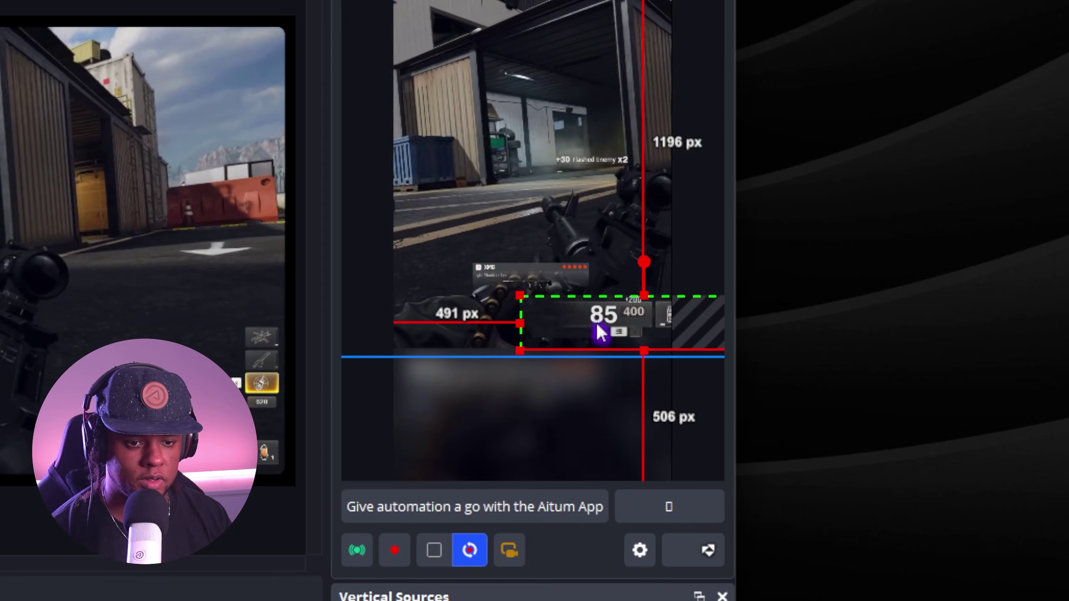
{"action": "left_click_drag", "start_coordinate": [599, 332], "coordinate": [498, 382]}
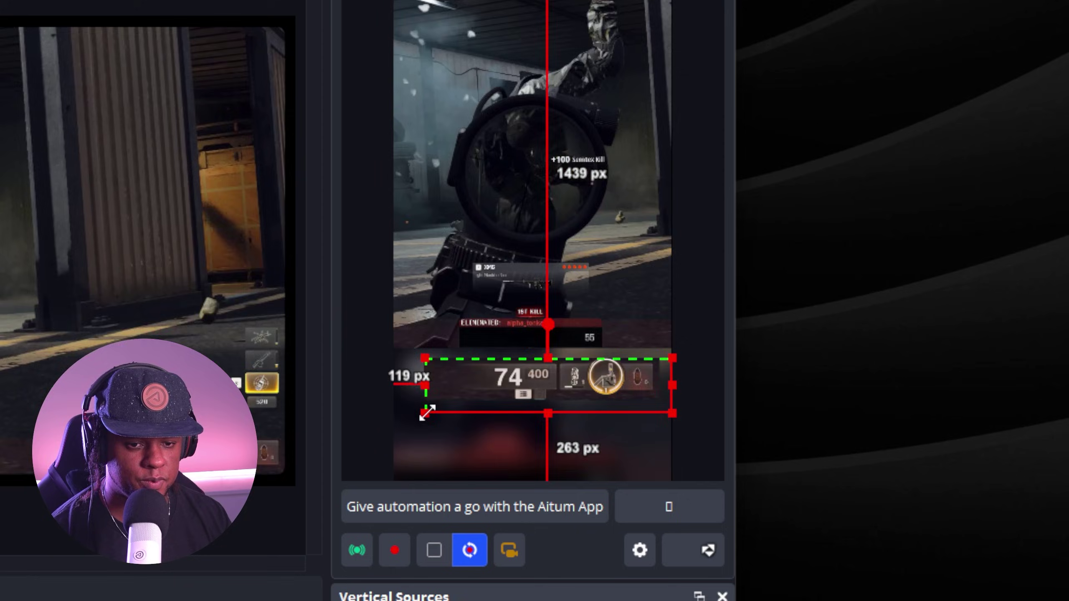
{"action": "left_click_drag", "start_coordinate": [424, 413], "coordinate": [341, 436]}
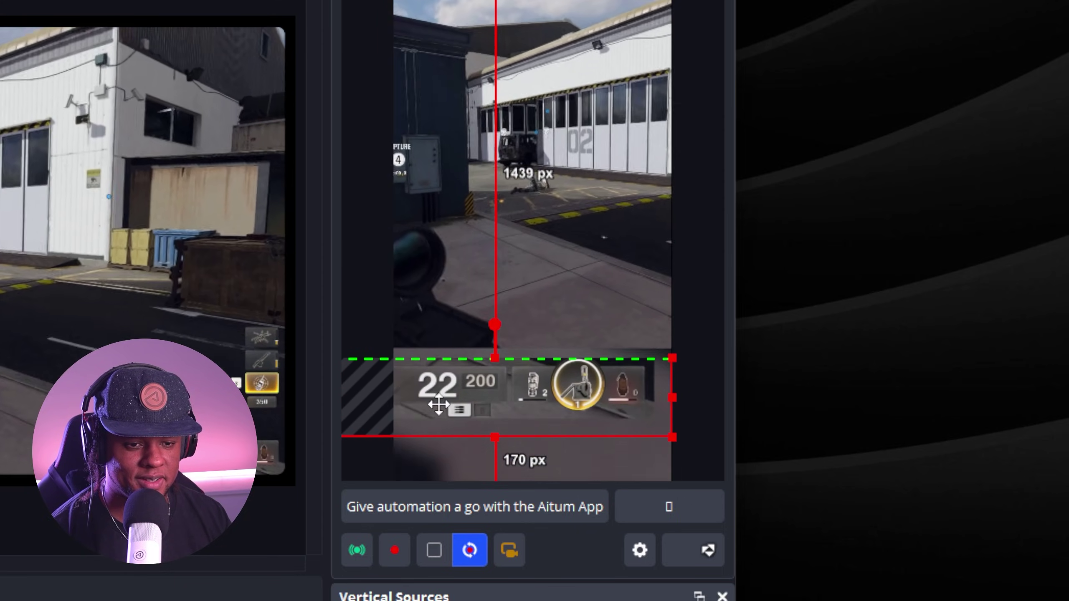
{"action": "left_click_drag", "start_coordinate": [439, 405], "coordinate": [450, 397]}
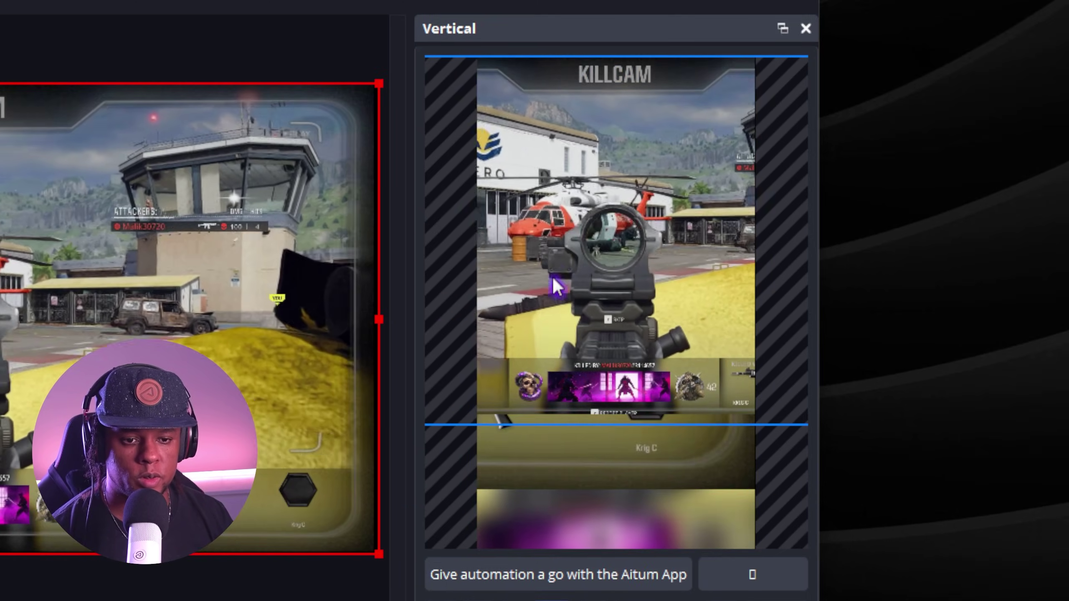
Move the ammo HUD clone to the top of the vertical canvas and reposition the gameplay below it
{"action": "left_click_drag", "start_coordinate": [564, 456], "coordinate": [554, 97]}
{"action": "left_click_drag", "start_coordinate": [542, 244], "coordinate": [541, 268]}
{"action": "left_click", "coordinate": [446, 127]}
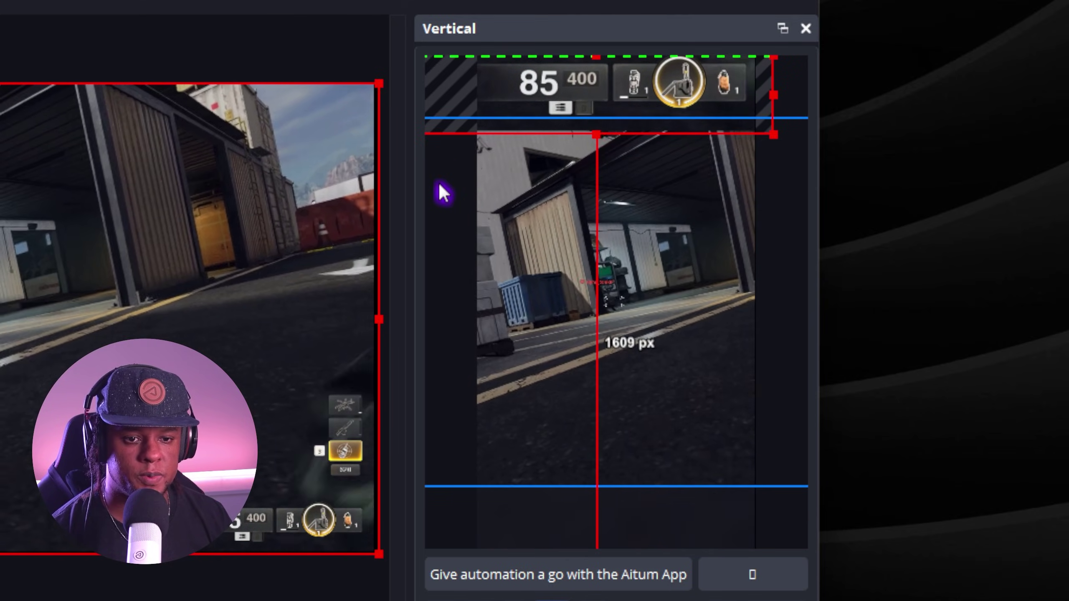
{"action": "right_click", "coordinate": [421, 206]}
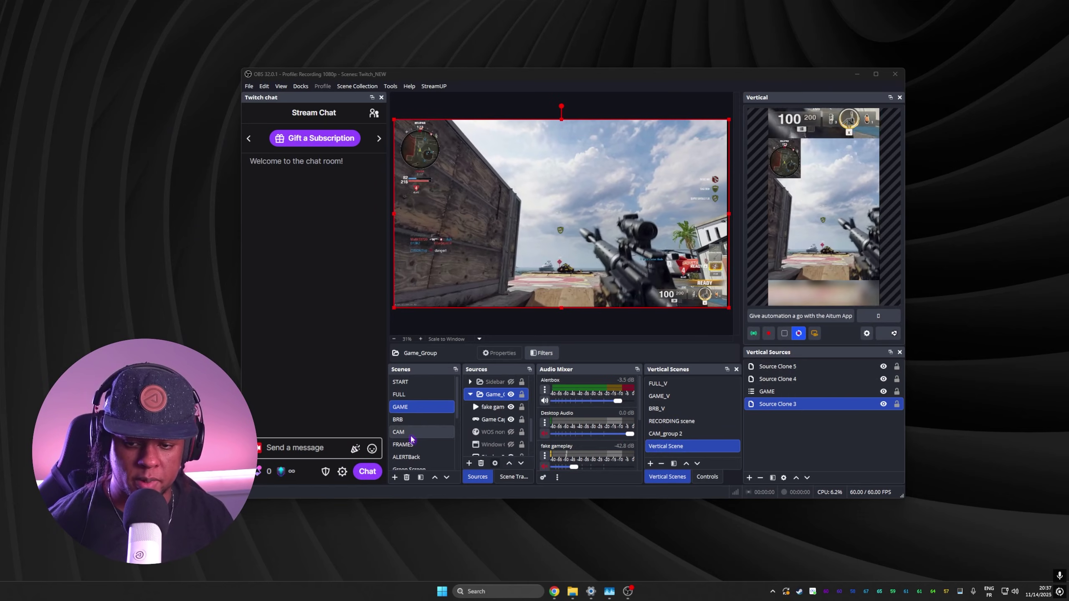
Create a new scene named 'vertical masking'
{"action": "scroll", "coordinate": [412, 439], "scroll_direction": "down", "scroll_amount": 5}
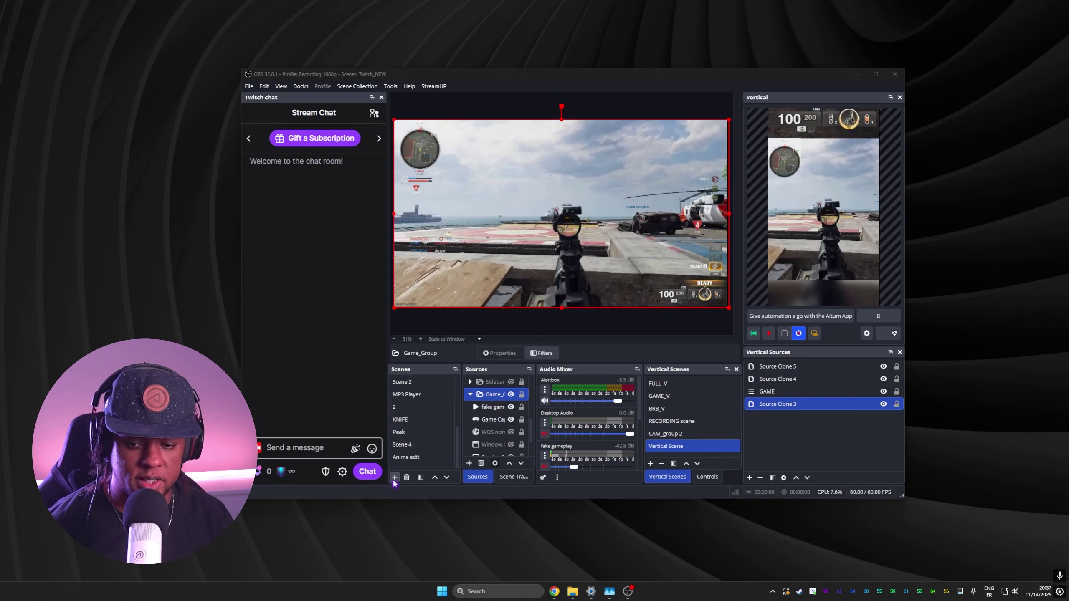
{"action": "left_click", "coordinate": [394, 478]}
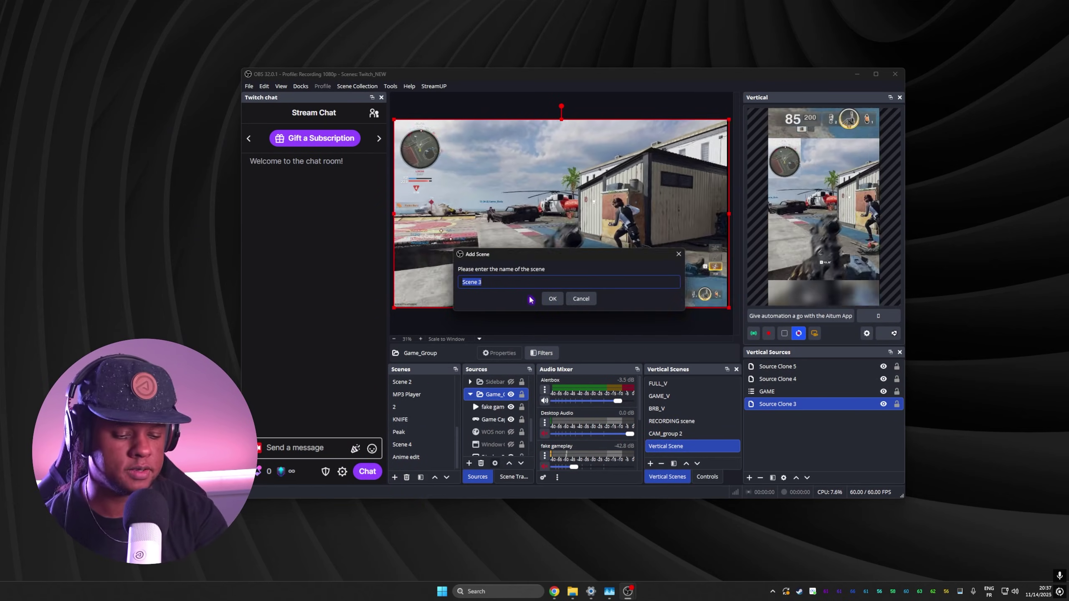
{"action": "type", "text": "vertical masking"}
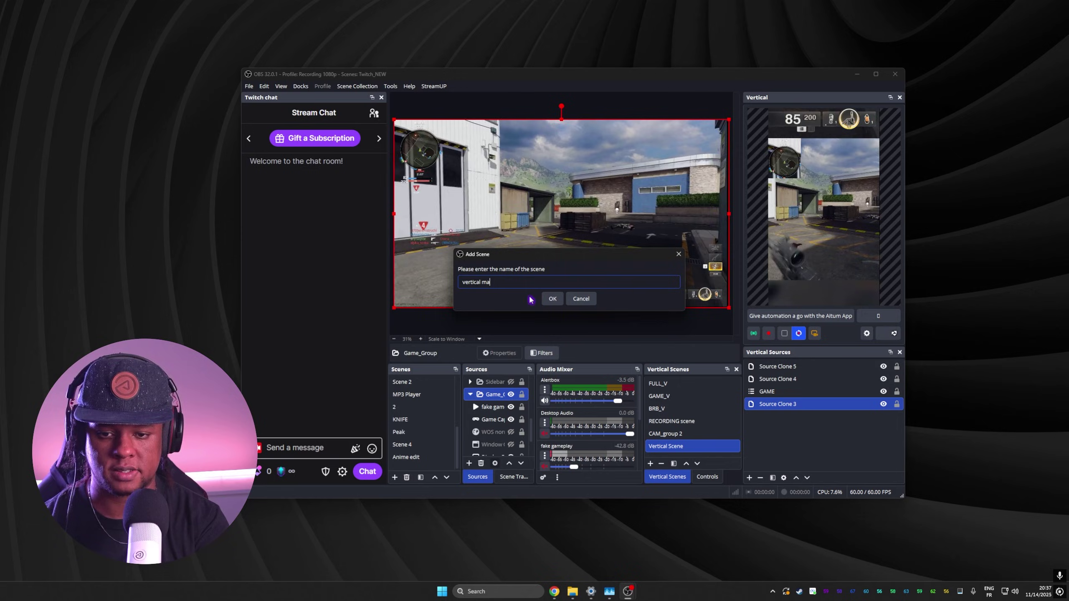
{"action": "left_click", "coordinate": [552, 299]}
Add a Source Clone named 'minimap' from the Main canvas, cloning GAME
{"action": "left_click", "coordinate": [466, 465]}
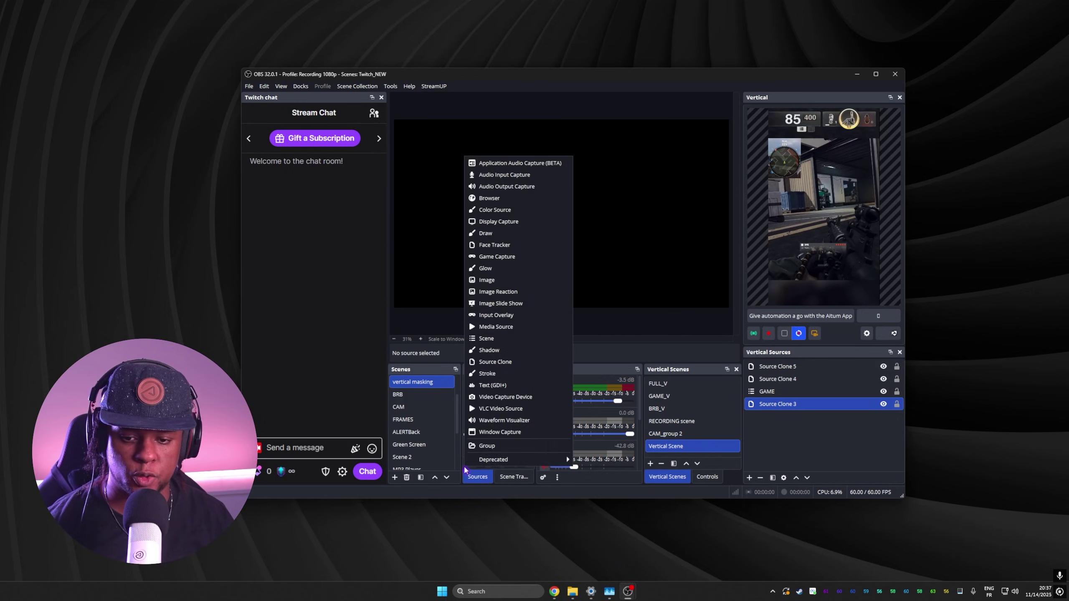
{"action": "left_click", "coordinate": [509, 363]}
{"action": "type", "text": "mi"}
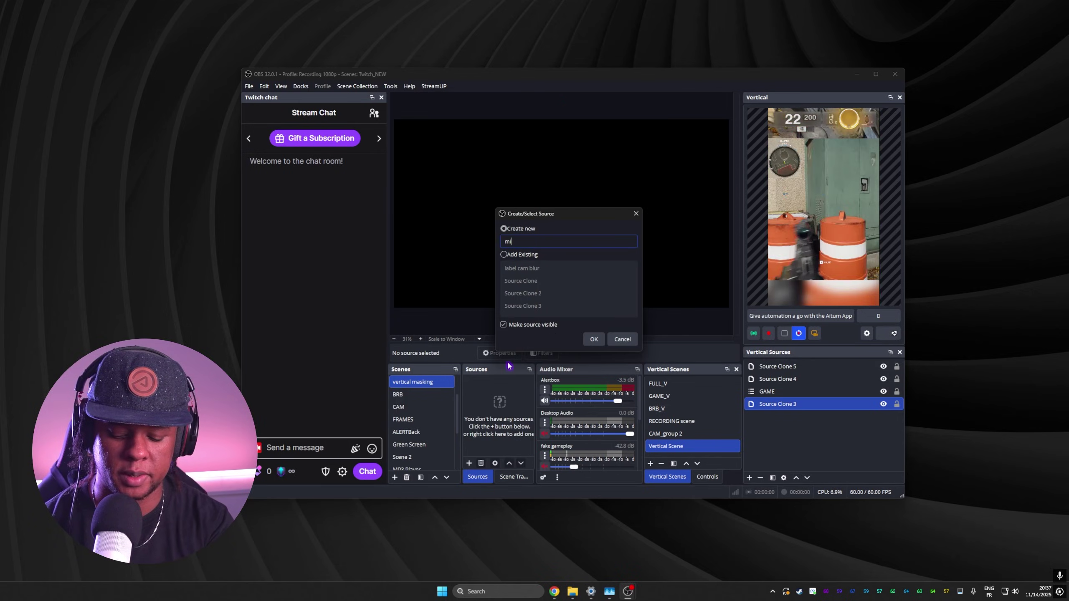
{"action": "type", "text": "nimap"}
{"action": "key", "text": "Return"}
{"action": "left_click", "coordinate": [698, 306]}
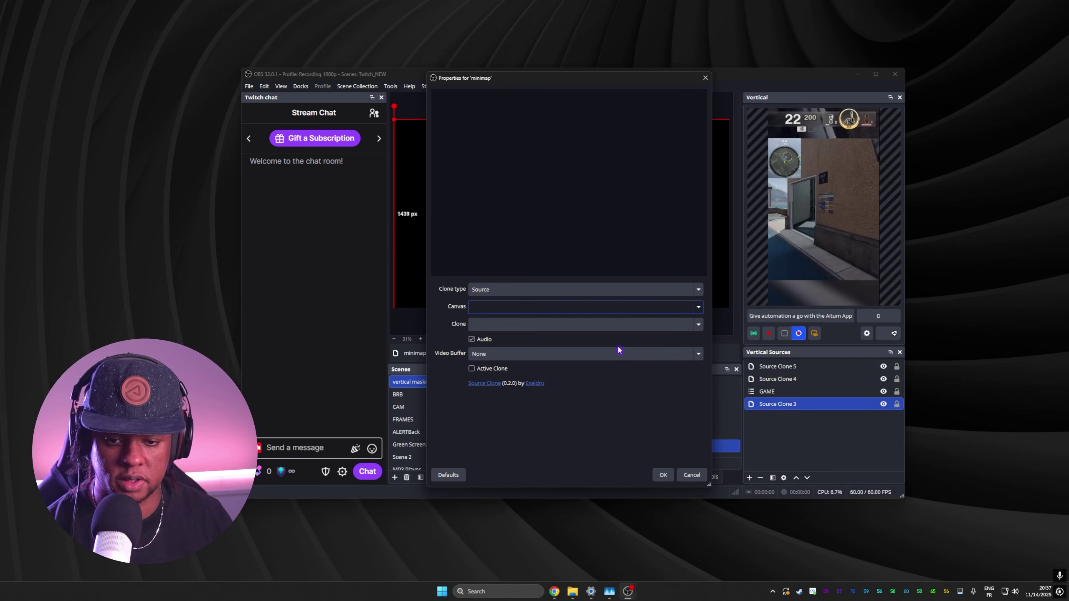
{"action": "left_click", "coordinate": [585, 324]}
{"action": "type", "text": "GAME"}
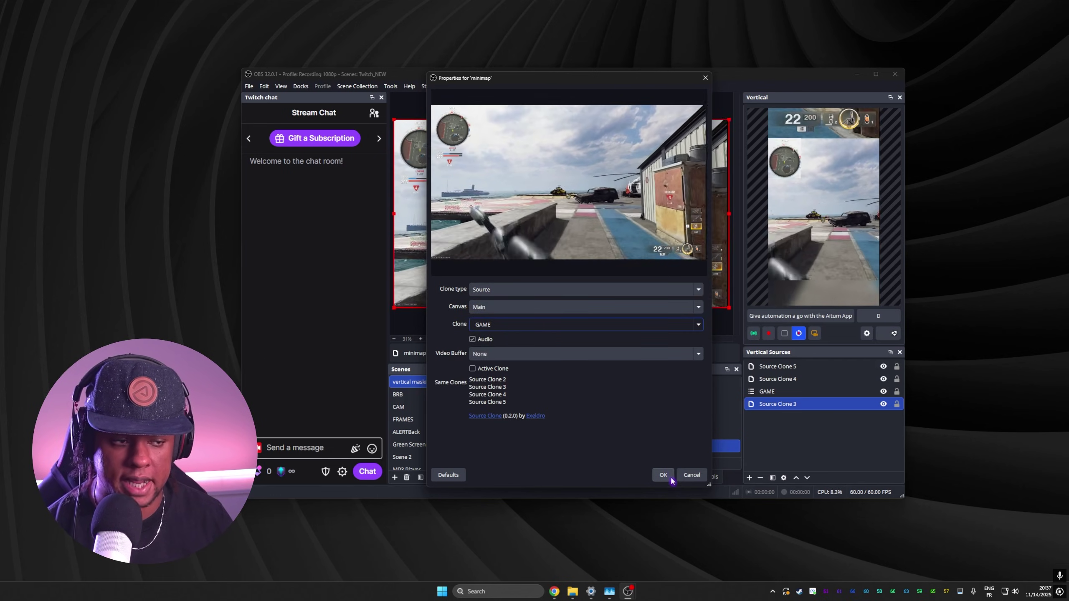
{"action": "left_click", "coordinate": [669, 474]}
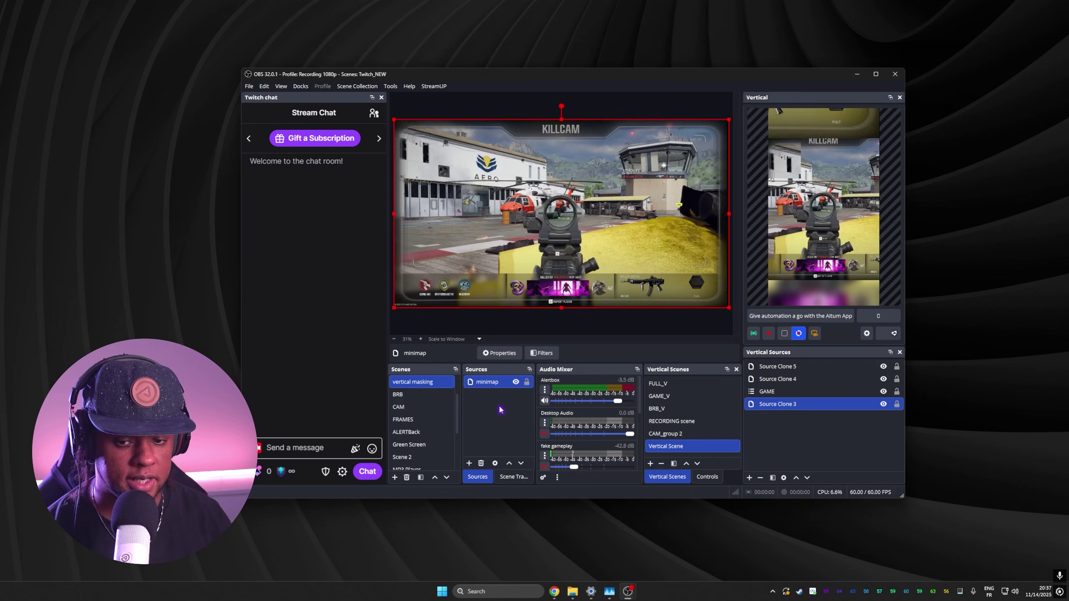
Add an Advanced Mask filter to the minimap source
{"action": "left_click", "coordinate": [542, 353]}
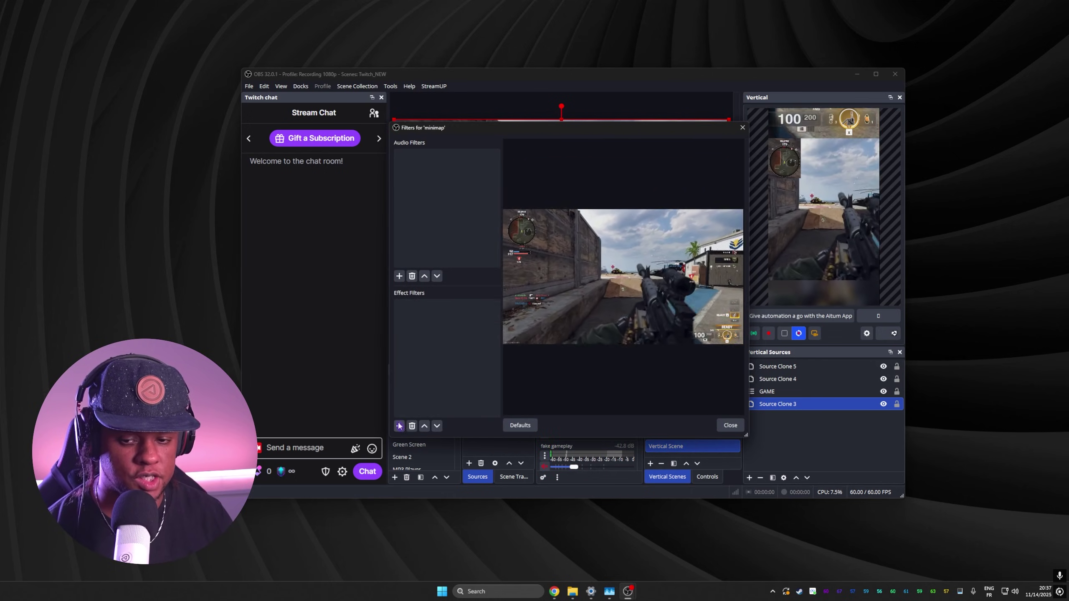
{"action": "left_click", "coordinate": [397, 427]}
{"action": "left_click", "coordinate": [425, 55]}
{"action": "left_click", "coordinate": [546, 289]}
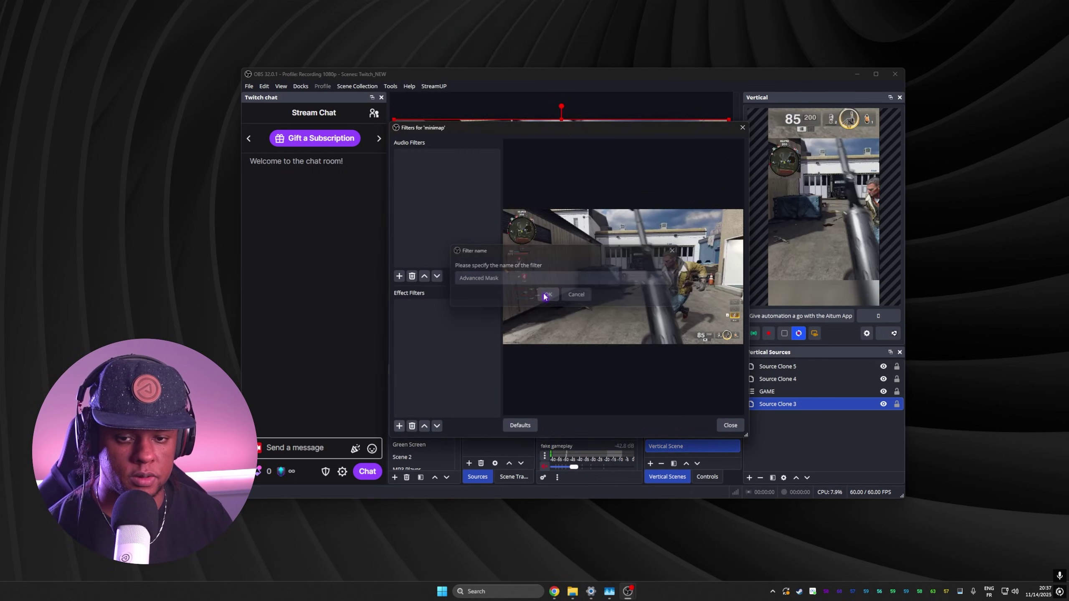
{"action": "left_click_drag", "start_coordinate": [513, 130], "coordinate": [245, 121]}
Make the mask a circle centred at 198/229 px with a 142 px radius
{"action": "left_click", "coordinate": [350, 249]}
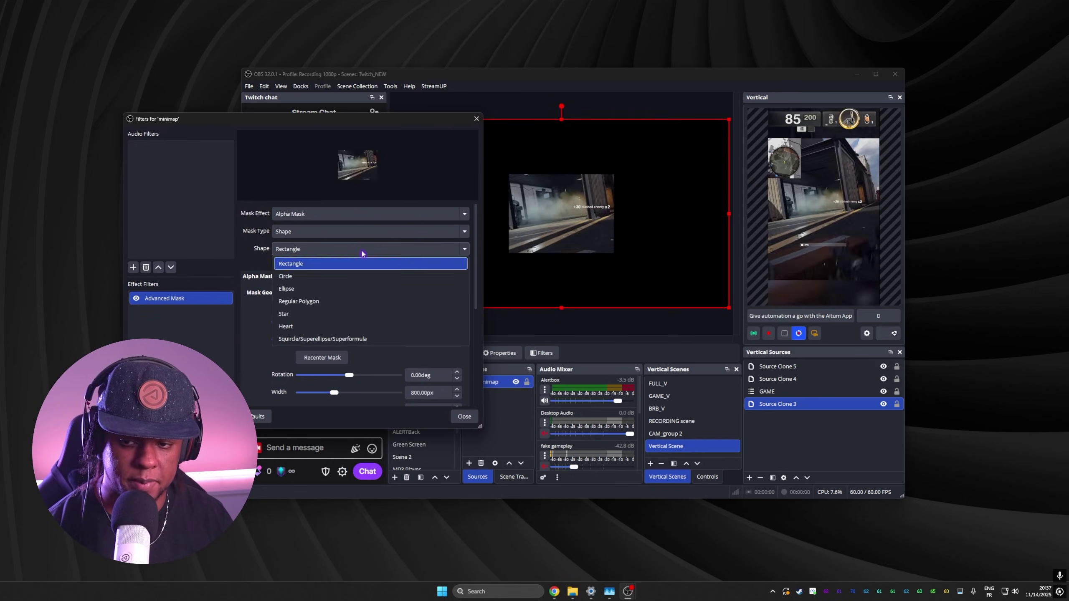
{"action": "left_click", "coordinate": [355, 277]}
{"action": "left_click_drag", "start_coordinate": [349, 322], "coordinate": [327, 340]}
{"action": "left_click_drag", "start_coordinate": [306, 375], "coordinate": [301, 377]}
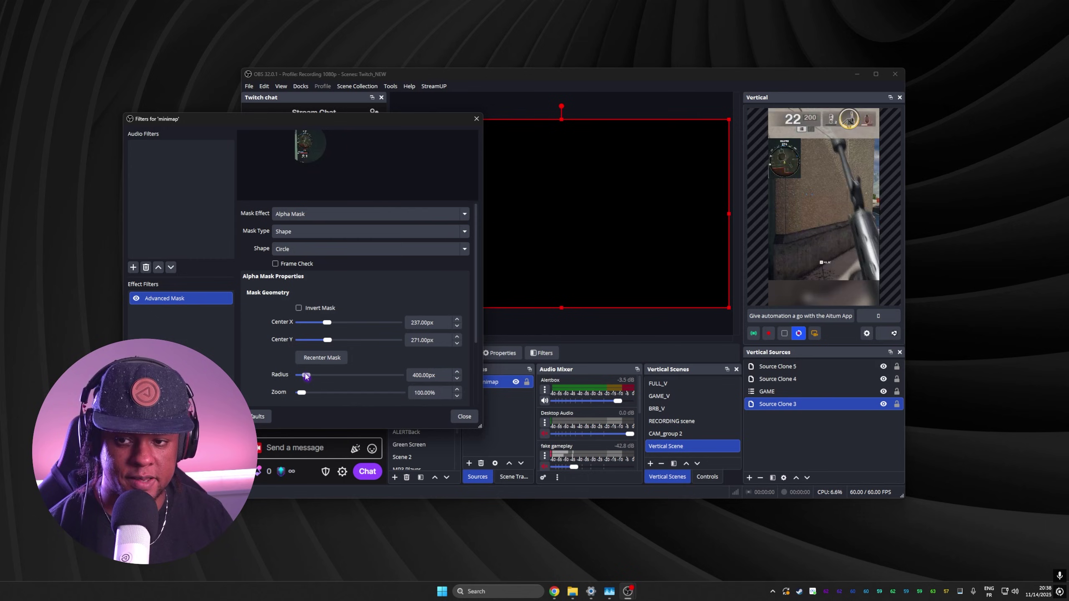
{"action": "left_click_drag", "start_coordinate": [400, 118], "coordinate": [399, 207]}
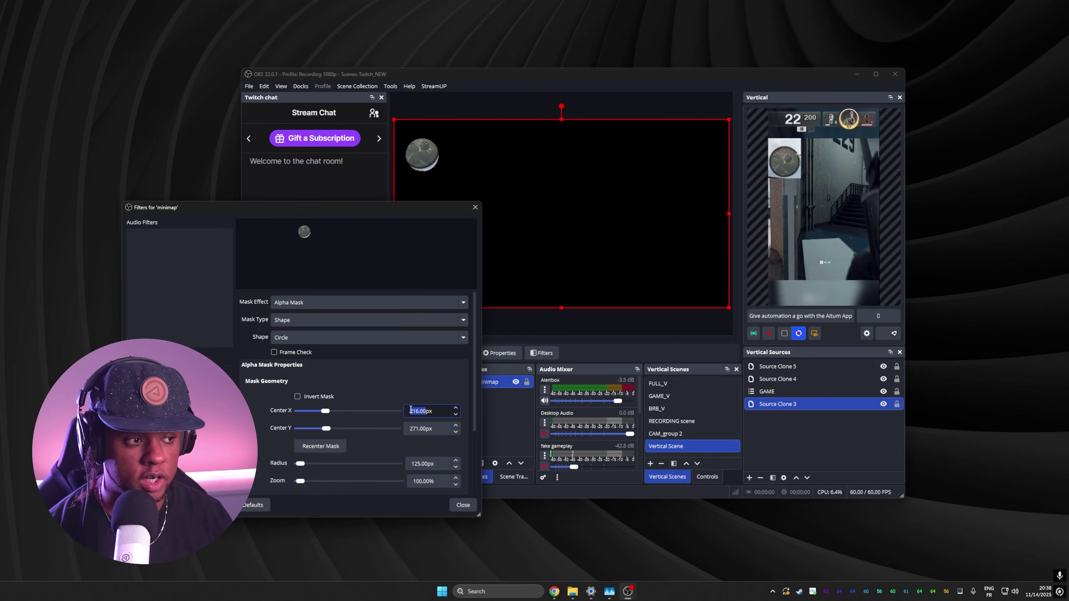
{"action": "scroll", "coordinate": [431, 409], "scroll_direction": "down", "scroll_amount": 20}
{"action": "scroll", "coordinate": [432, 408], "scroll_direction": "down", "scroll_amount": 3}
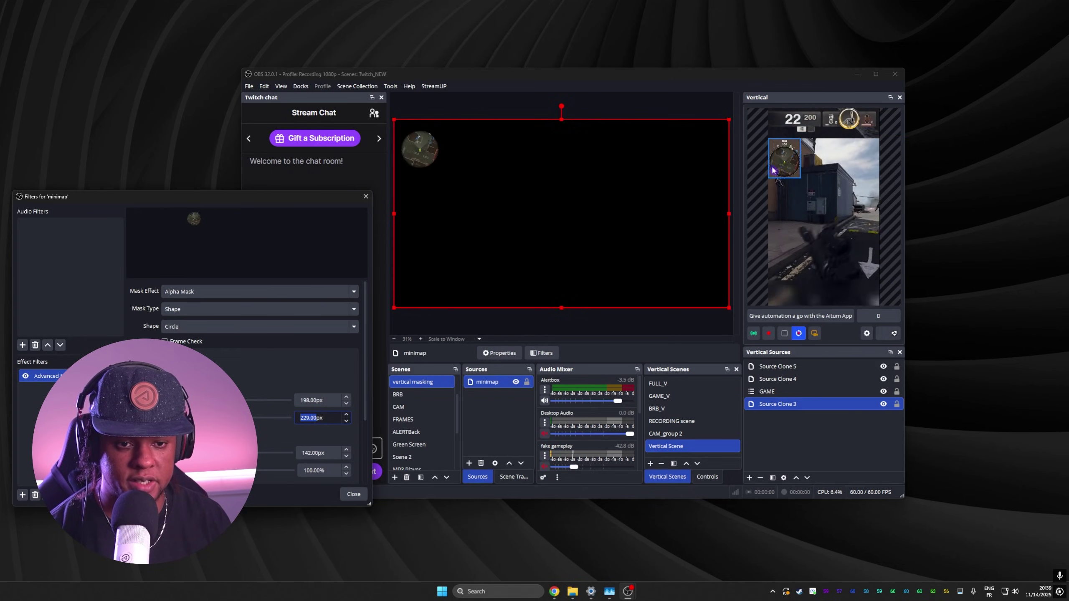
{"action": "left_click", "coordinate": [973, 210]}
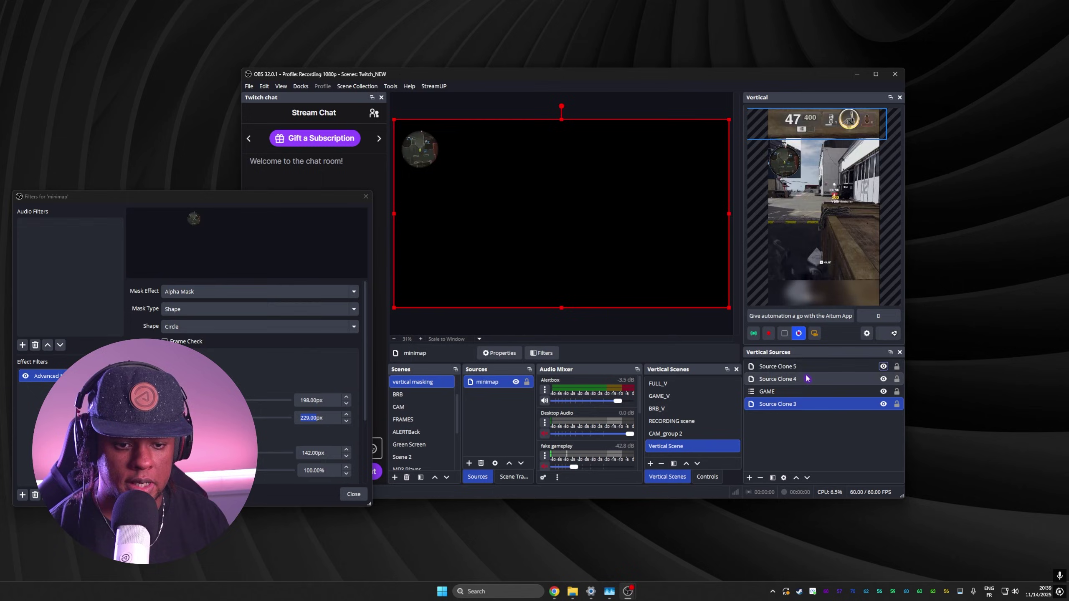
Add a clone of the circular minimap to the vertical scene, shrink it, and place it top-right
{"action": "left_click", "coordinate": [782, 371]}
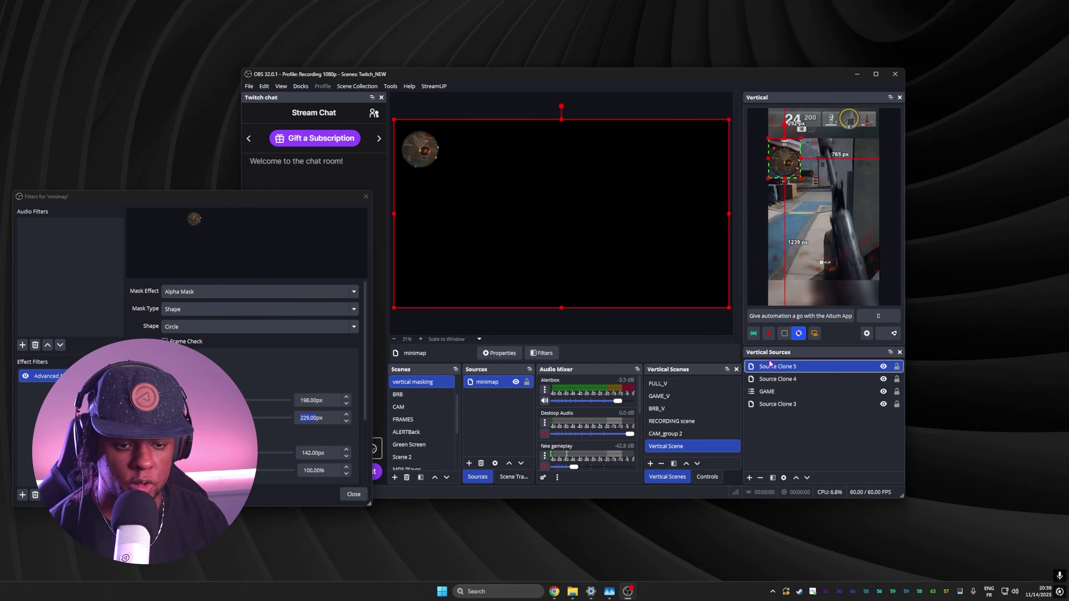
{"action": "left_click", "coordinate": [749, 477]}
{"action": "mouse_move", "coordinate": [811, 393]}
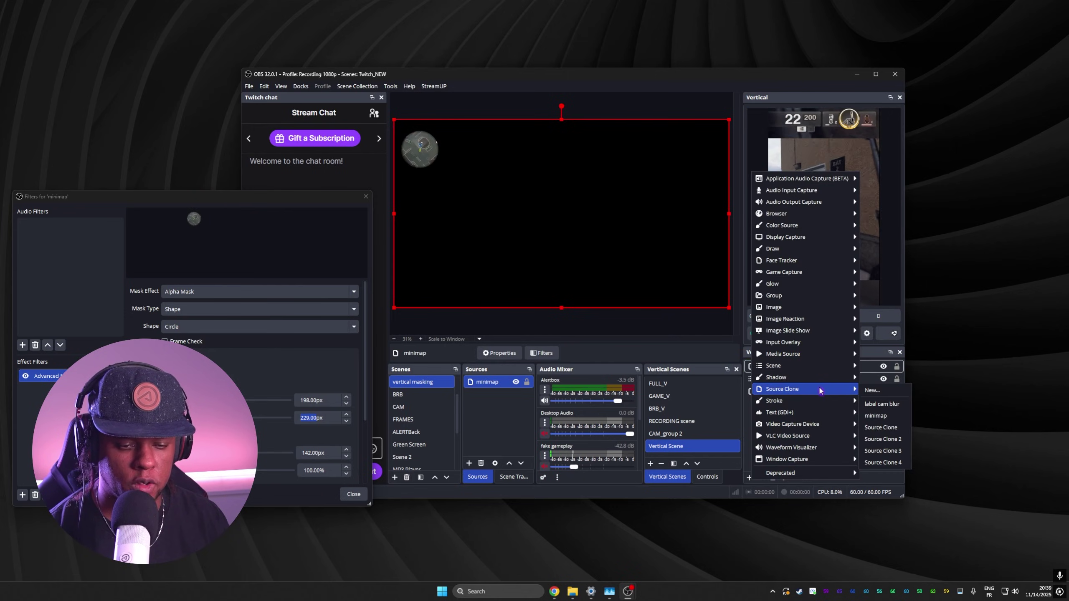
{"action": "left_click", "coordinate": [876, 416]}
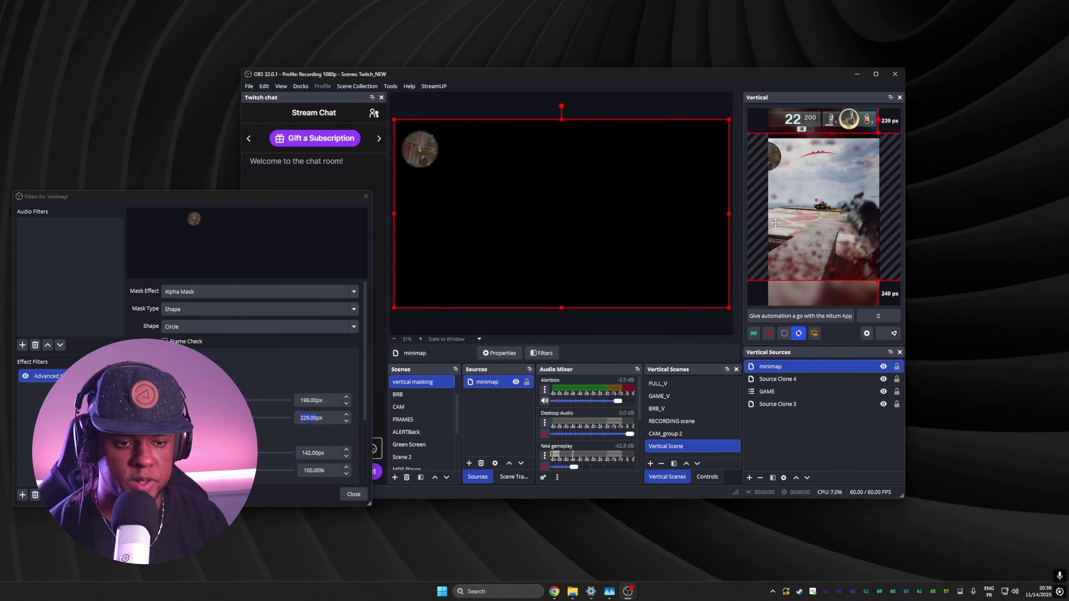
{"action": "mouse_move", "coordinate": [877, 280]}
{"action": "left_mouse_down"}
{"action": "mouse_move", "coordinate": [870, 177]}
{"action": "mouse_move", "coordinate": [785, 155]}
{"action": "mouse_move", "coordinate": [787, 205]}
{"action": "mouse_move", "coordinate": [786, 166]}
{"action": "mouse_move", "coordinate": [808, 184]}
{"action": "left_mouse_up"}
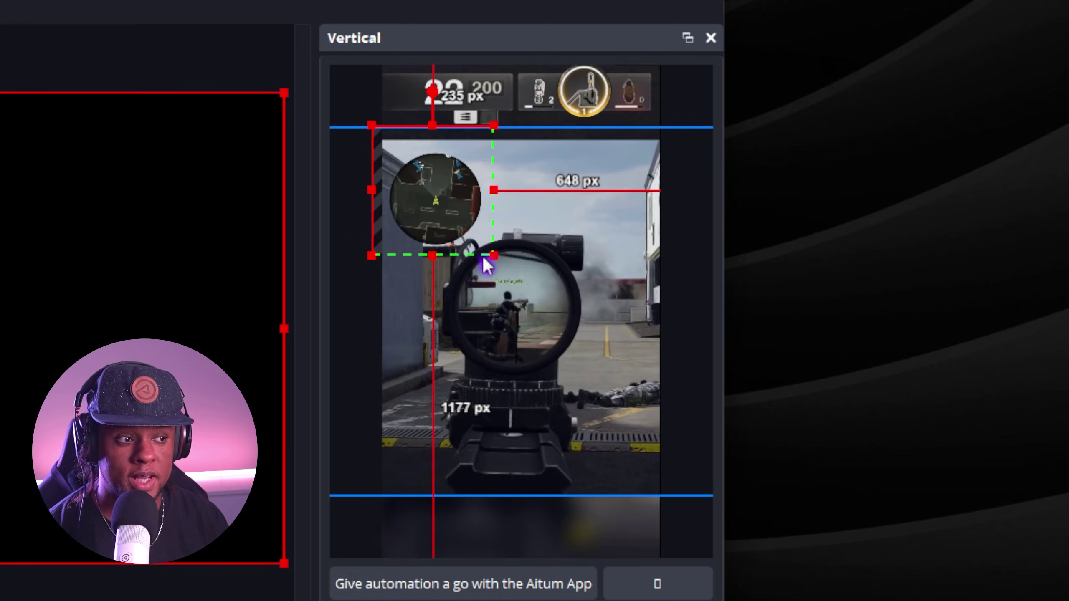
{"action": "mouse_move", "coordinate": [443, 213]}
{"action": "left_mouse_down"}
{"action": "mouse_move", "coordinate": [437, 440]}
{"action": "mouse_move", "coordinate": [589, 446]}
{"action": "mouse_move", "coordinate": [580, 303]}
{"action": "mouse_move", "coordinate": [589, 173]}
{"action": "left_mouse_up"}
{"action": "left_click", "coordinate": [371, 221]}
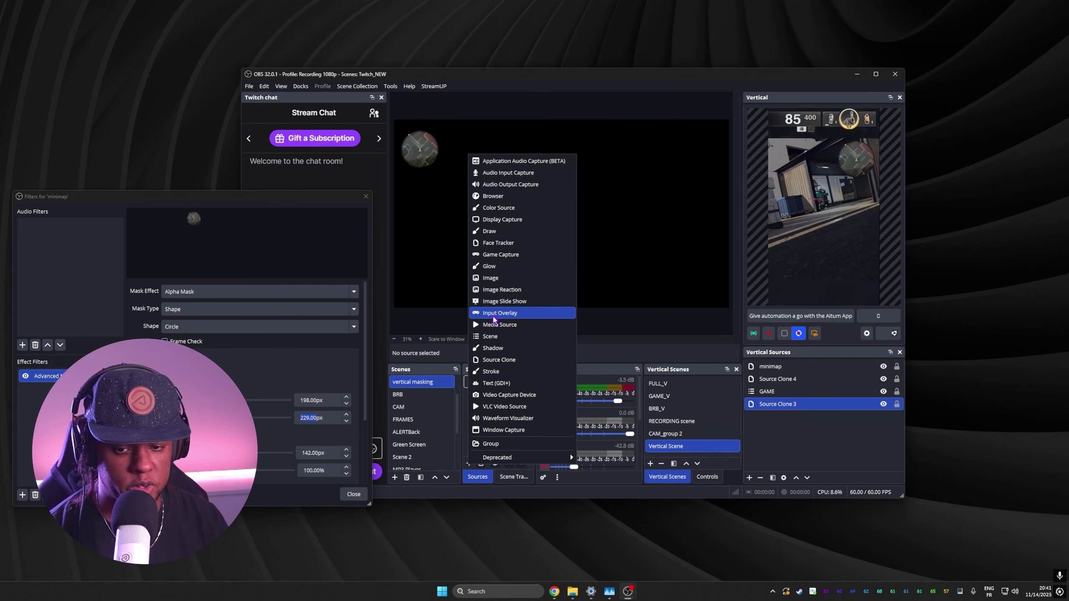
Save a source screenshot of Source Clone 4's current frame as a PNG
{"action": "left_click", "coordinate": [484, 420]}
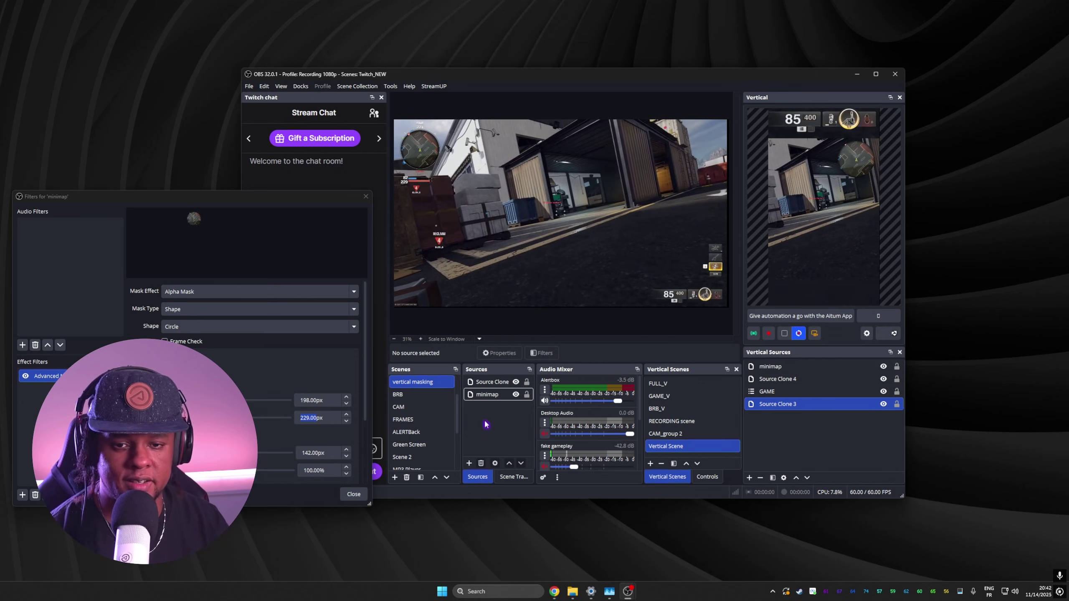
{"action": "right_click", "coordinate": [485, 394]}
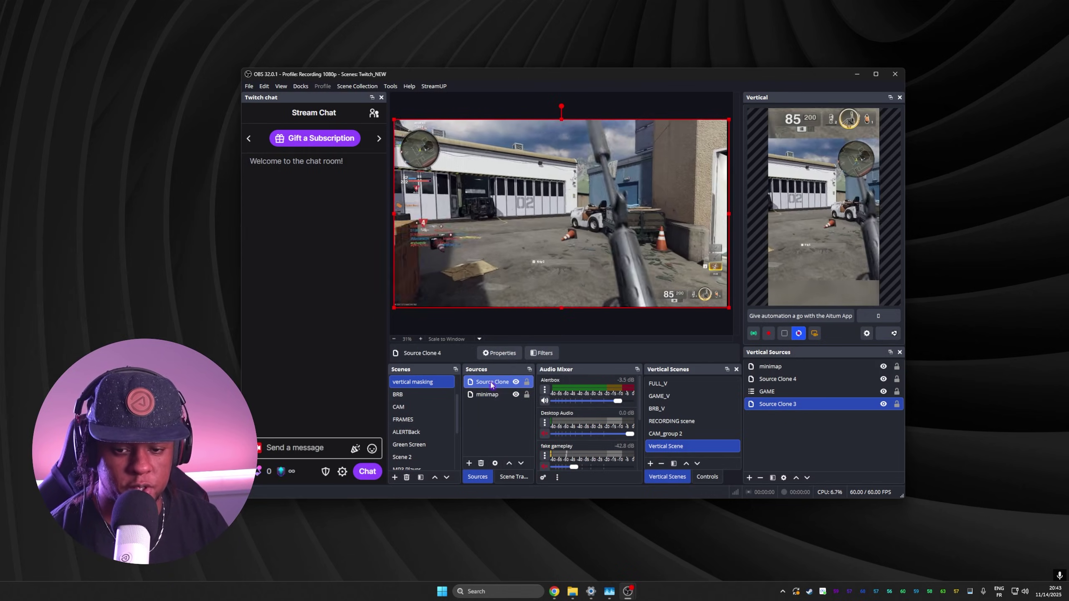
{"action": "right_click", "coordinate": [488, 384]}
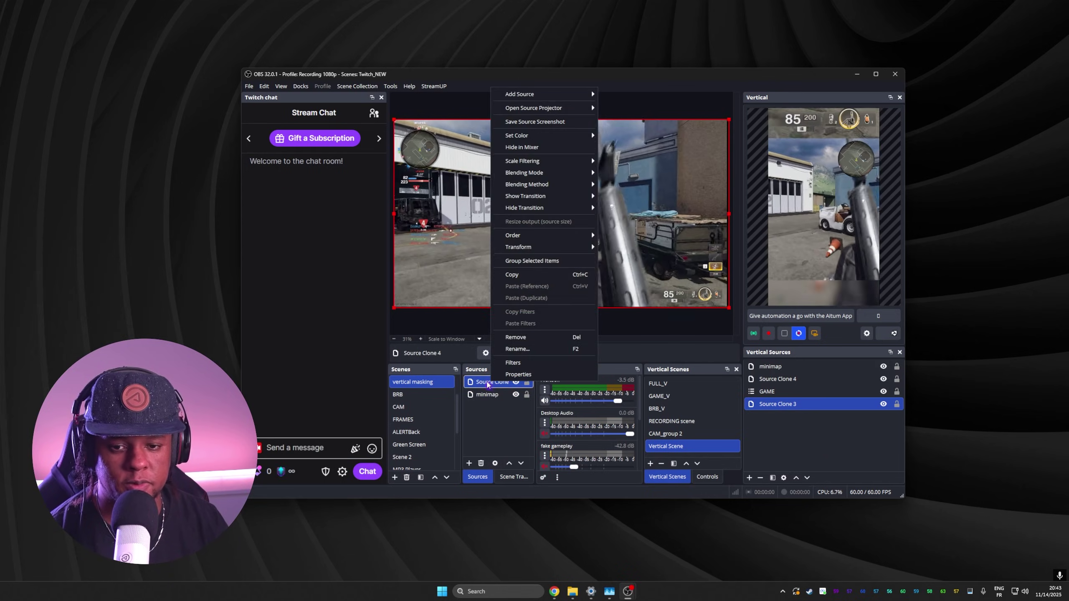
{"action": "left_click", "coordinate": [554, 121]}
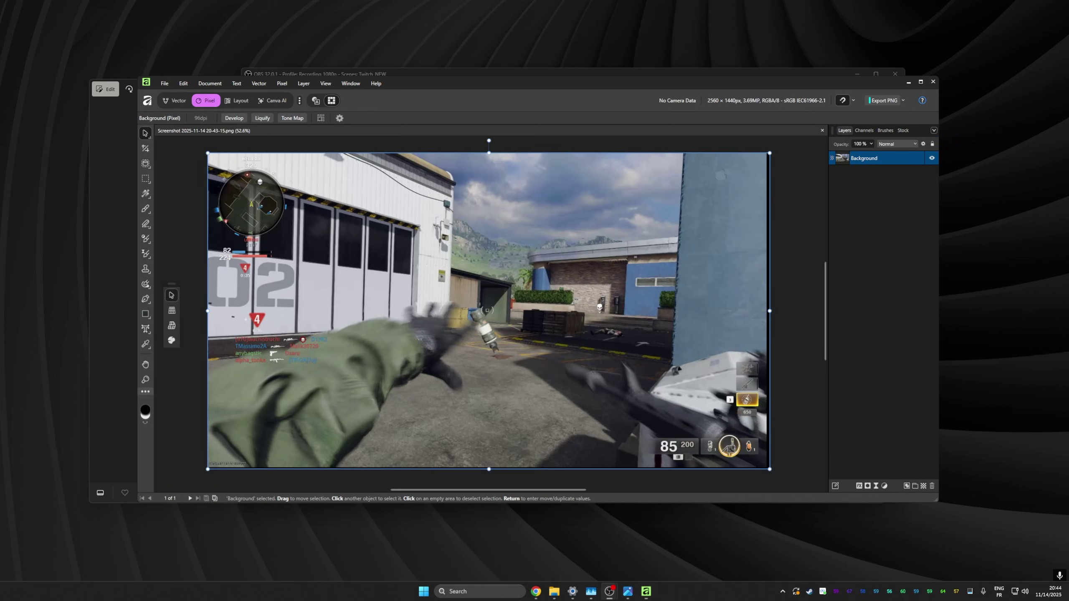
Cover the health bar with a white rounded rectangle and a duplicate over the equipment panel
{"action": "left_click", "coordinate": [146, 314]}
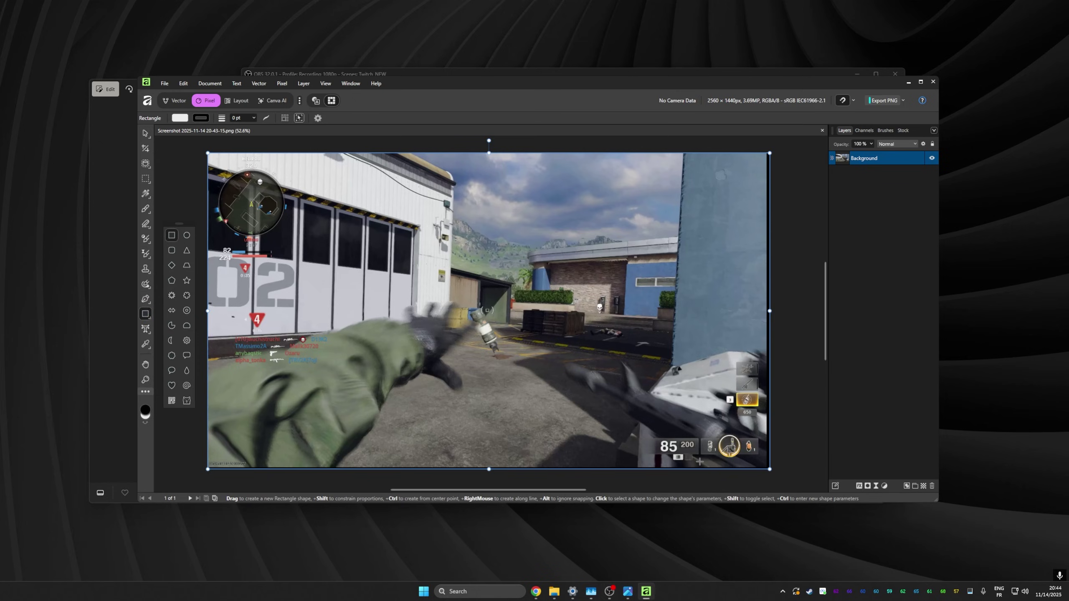
{"action": "scroll", "coordinate": [679, 461], "scroll_direction": "up", "scroll_amount": 6}
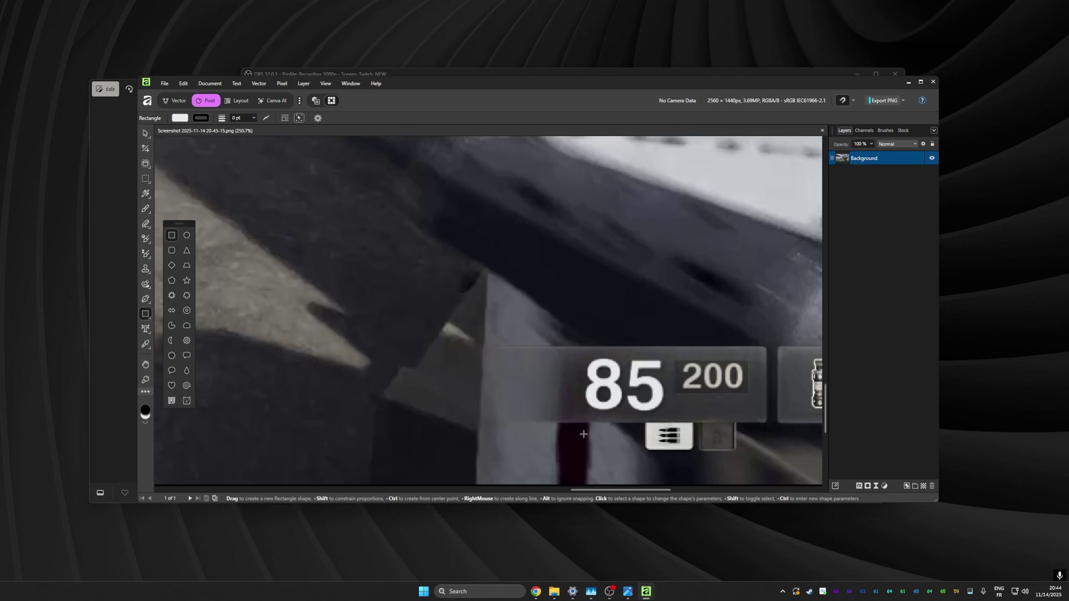
{"action": "scroll", "coordinate": [581, 432], "scroll_direction": "down", "scroll_amount": 1}
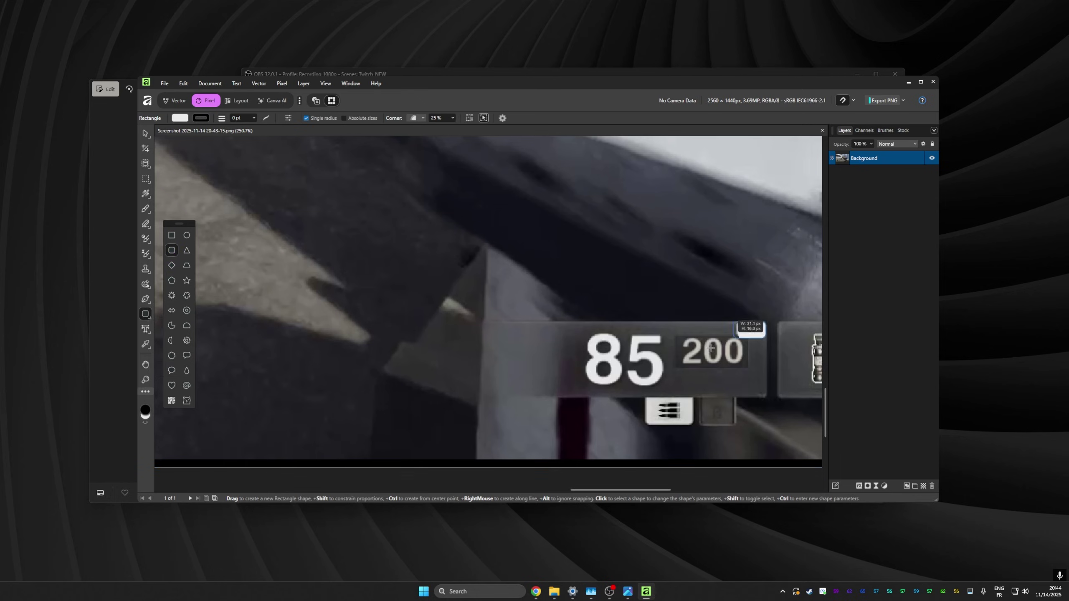
{"action": "left_click_drag", "start_coordinate": [734, 337], "coordinate": [459, 397]}
{"action": "left_click", "coordinate": [452, 118]}
{"action": "left_click_drag", "start_coordinate": [454, 127], "coordinate": [448, 127]}
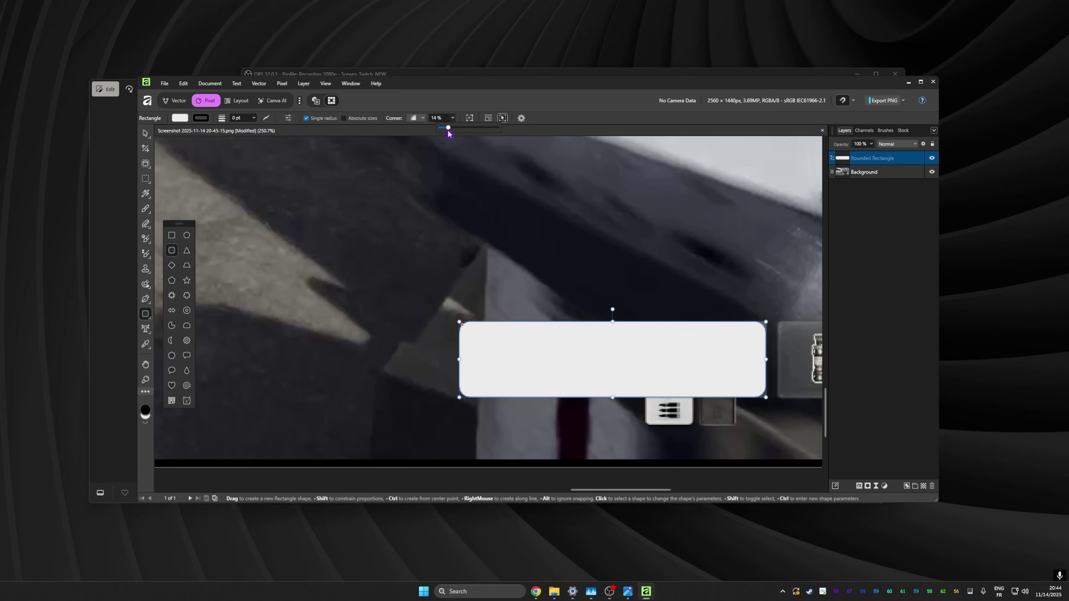
{"action": "scroll", "coordinate": [623, 499], "scroll_direction": "right", "scroll_amount": 5}
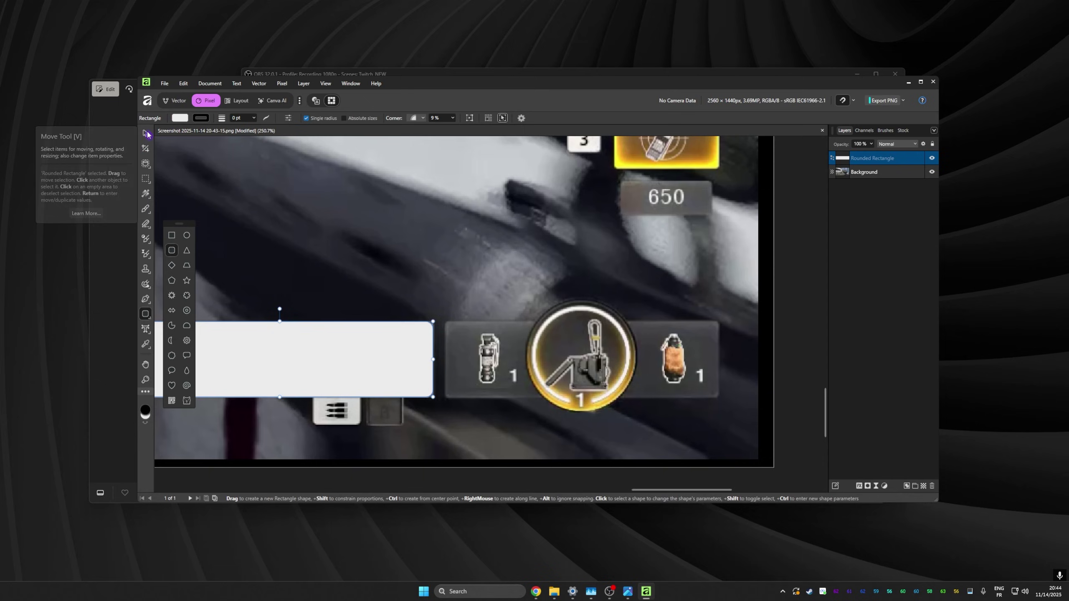
{"action": "left_click", "coordinate": [146, 133]}
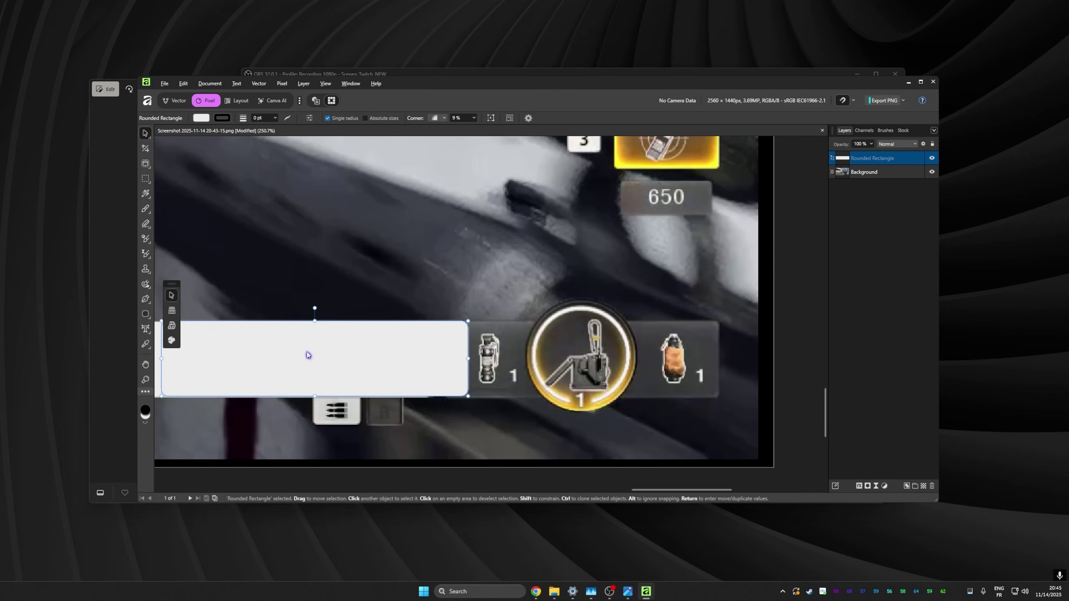
{"action": "left_click_drag", "start_coordinate": [371, 355], "coordinate": [558, 361]}
{"action": "left_click_drag", "start_coordinate": [410, 359], "coordinate": [458, 360]}
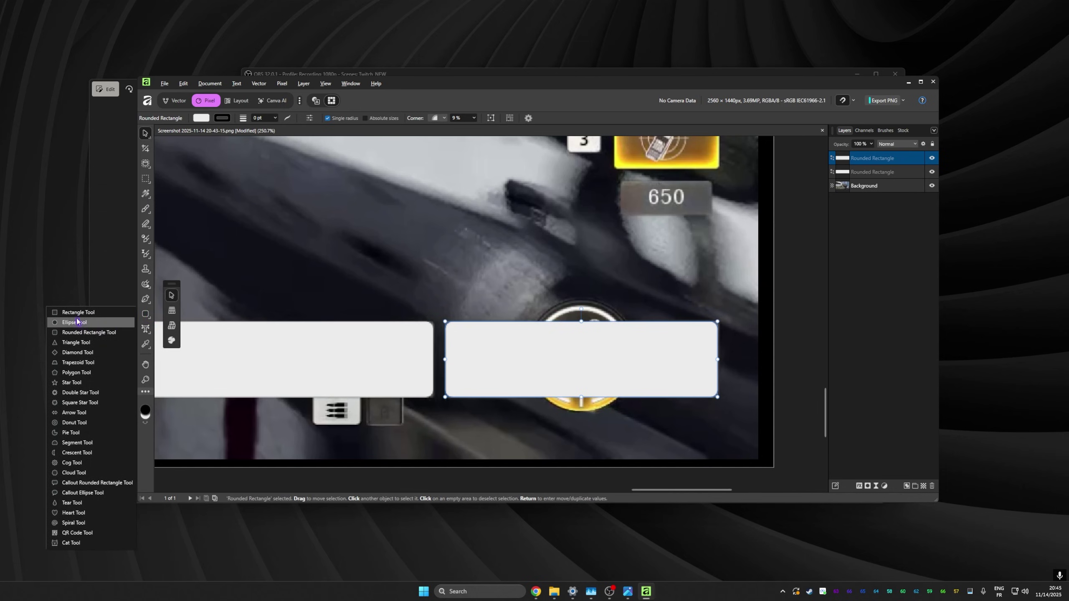
Add a white circle over the round centre icon and rounded rectangles over the two small icons
{"action": "left_click", "coordinate": [74, 323]}
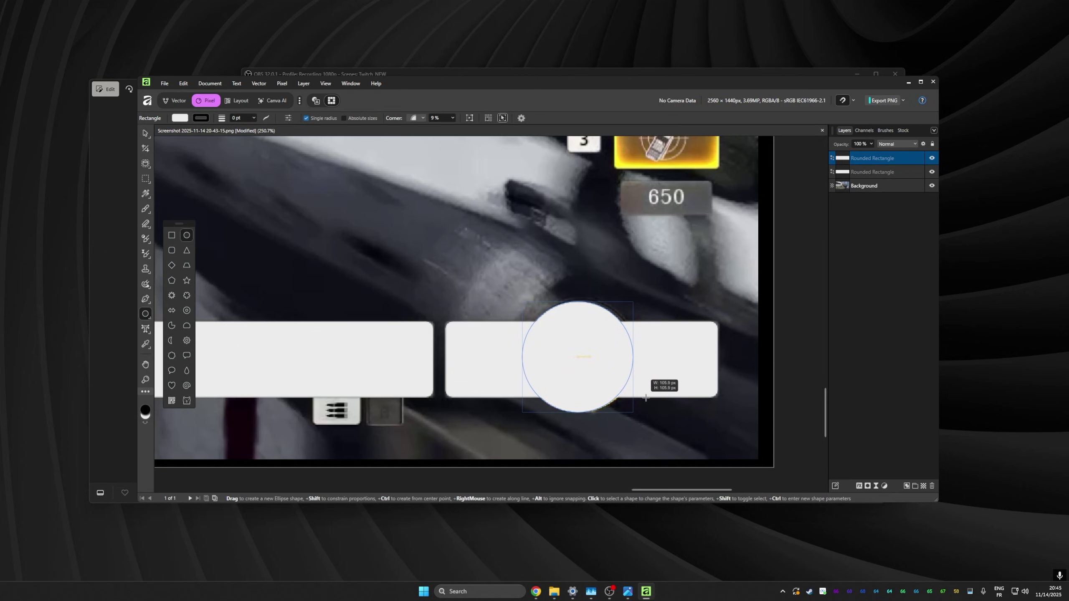
{"action": "left_click", "coordinate": [312, 431]}
{"action": "scroll", "coordinate": [312, 430], "scroll_direction": "up", "scroll_amount": 1}
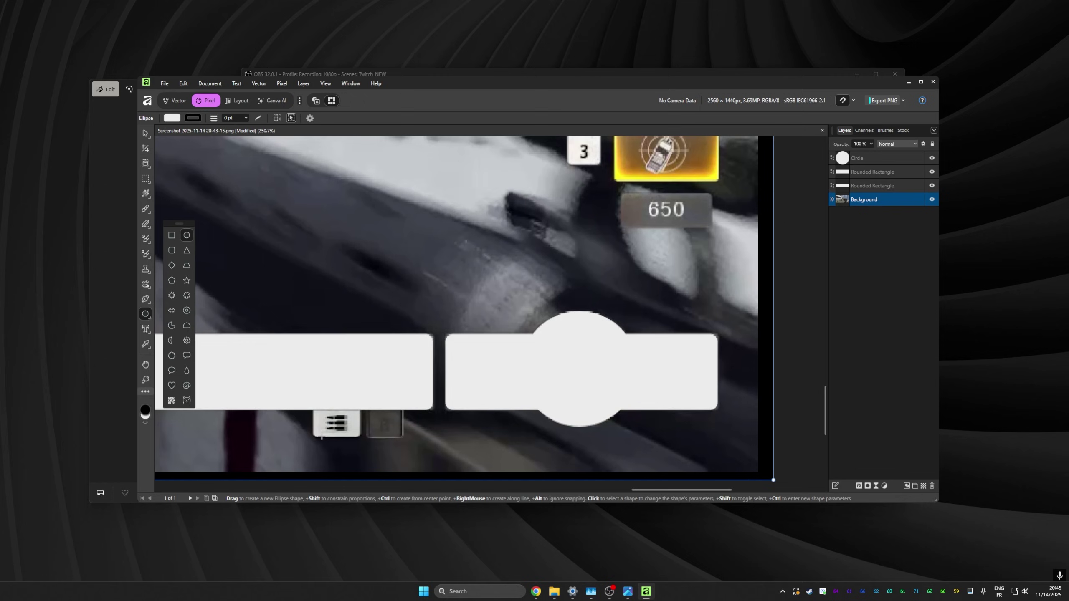
{"action": "left_click", "coordinate": [172, 251]}
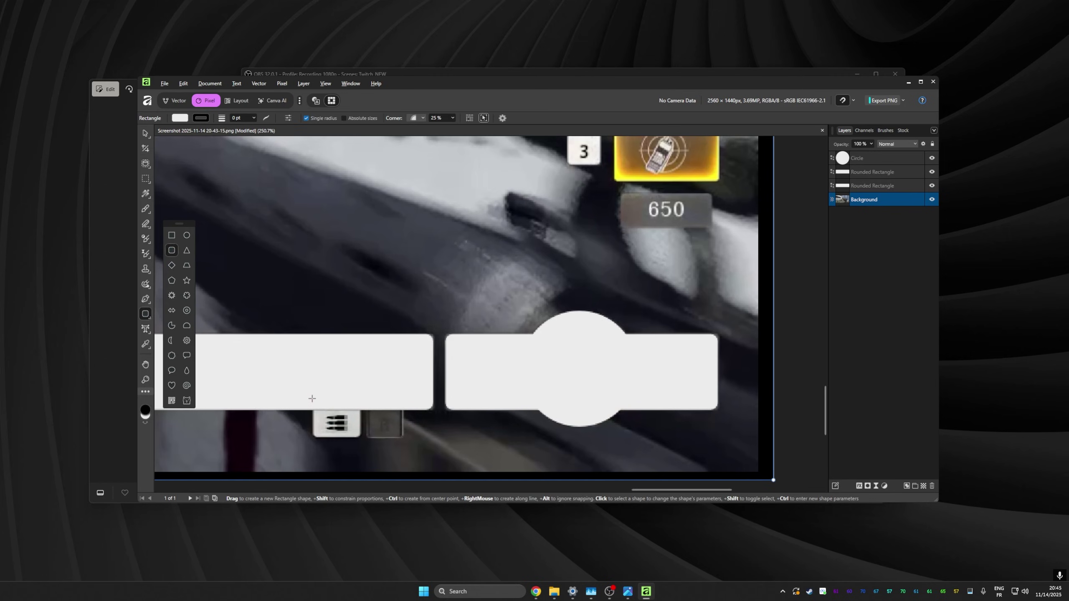
{"action": "left_click_drag", "start_coordinate": [312, 399], "coordinate": [361, 437]}
{"action": "left_click_drag", "start_coordinate": [366, 398], "coordinate": [404, 438]}
{"action": "left_click", "coordinate": [860, 297]}
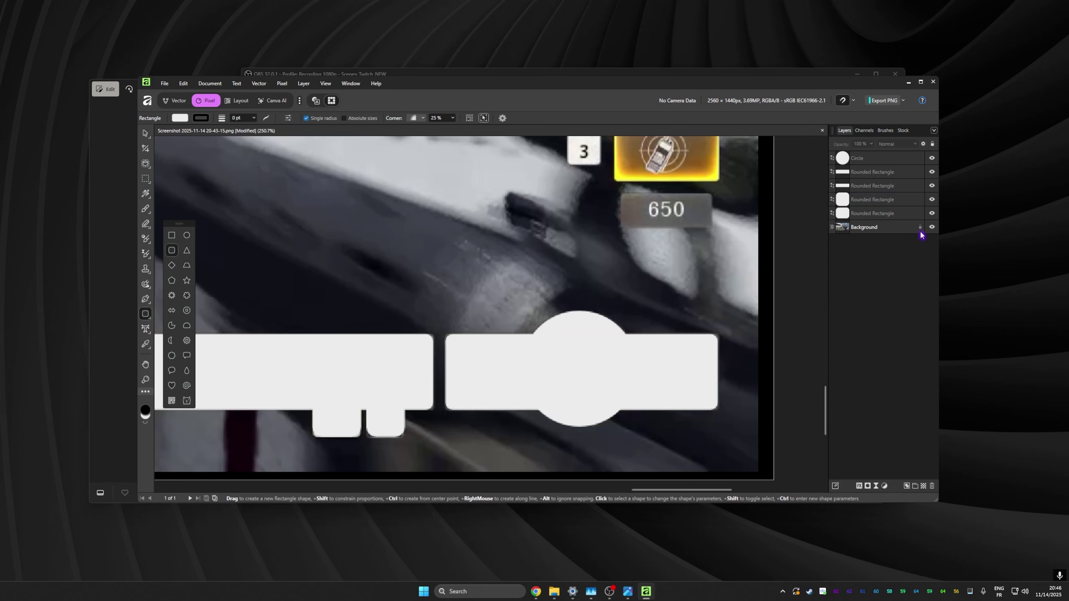
Hide the screenshot layer and place a canvas-filling black rectangle behind the white shapes
{"action": "left_click", "coordinate": [931, 227]}
{"action": "scroll", "coordinate": [501, 246], "scroll_direction": "down", "scroll_amount": 5}
{"action": "left_click_drag", "start_coordinate": [612, 492], "coordinate": [501, 489]}
{"action": "scroll", "coordinate": [513, 325], "scroll_direction": "up", "scroll_amount": 1}
{"action": "scroll", "coordinate": [514, 324], "scroll_direction": "up", "scroll_amount": 3}
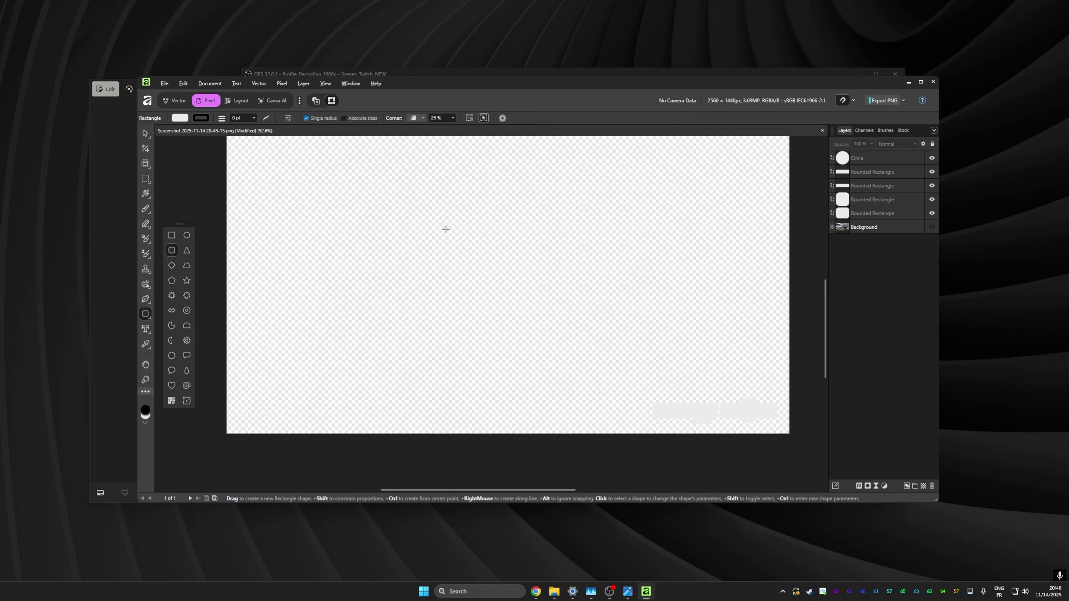
{"action": "scroll", "coordinate": [415, 463], "scroll_direction": "right", "scroll_amount": 1}
{"action": "scroll", "coordinate": [349, 407], "scroll_direction": "up", "scroll_amount": 1}
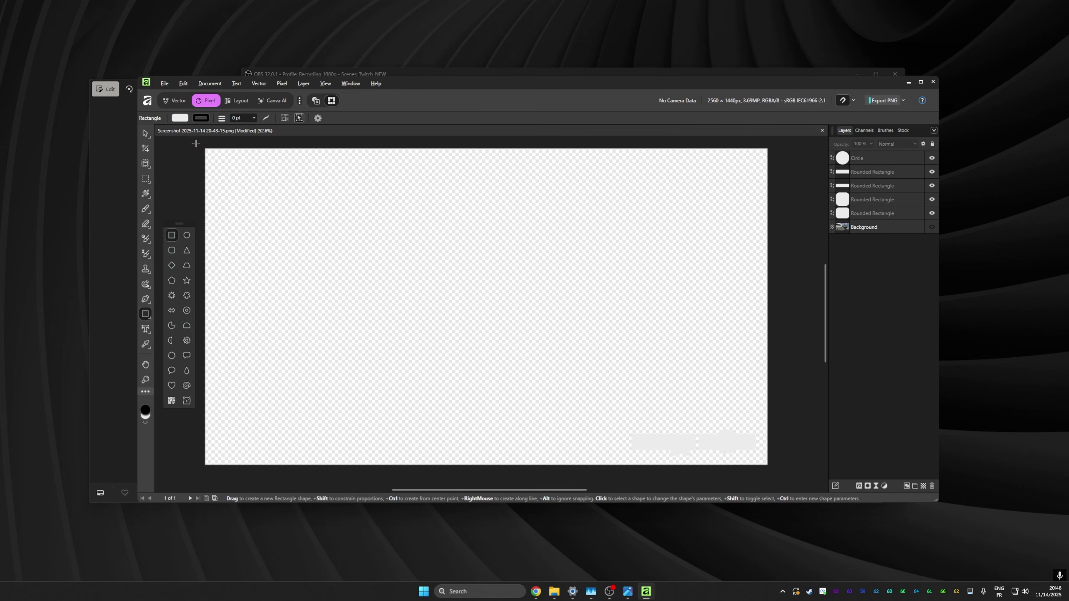
{"action": "mouse_move", "coordinate": [260, 277]}
{"action": "left_mouse_down"}
{"action": "mouse_move", "coordinate": [830, 467]}
{"action": "mouse_move", "coordinate": [781, 475]}
{"action": "left_mouse_up"}
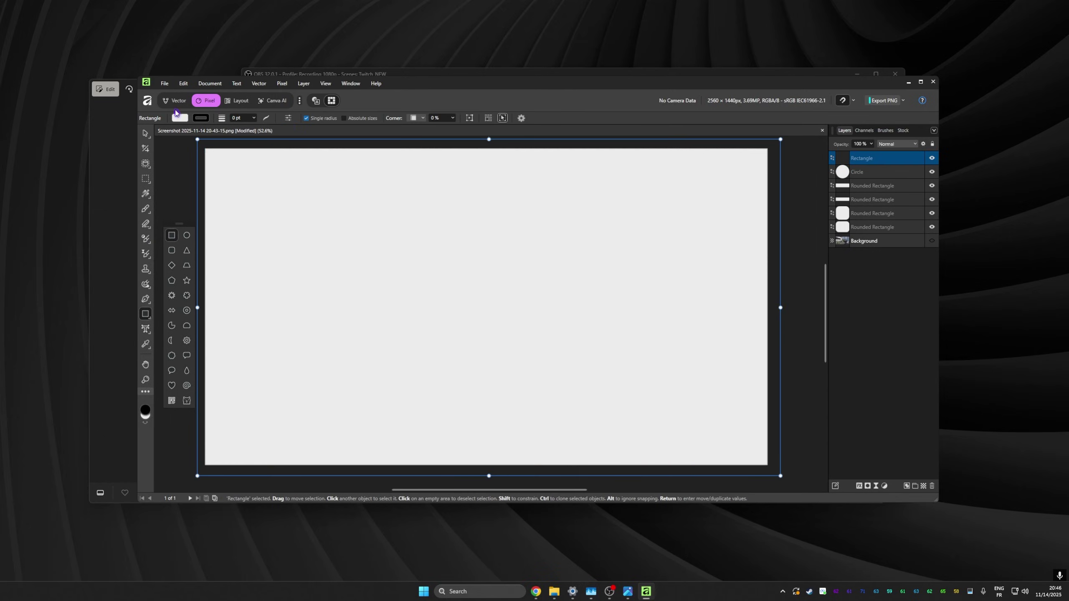
{"action": "left_click", "coordinate": [179, 118]}
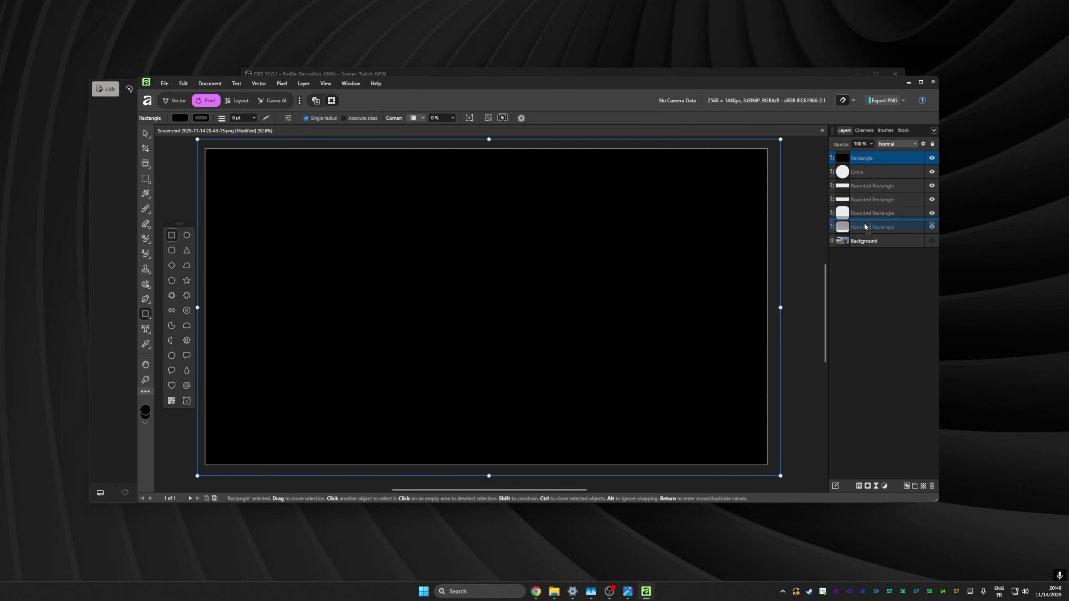
{"action": "left_click_drag", "start_coordinate": [864, 237], "coordinate": [864, 238]}
{"action": "left_click", "coordinate": [861, 321]}
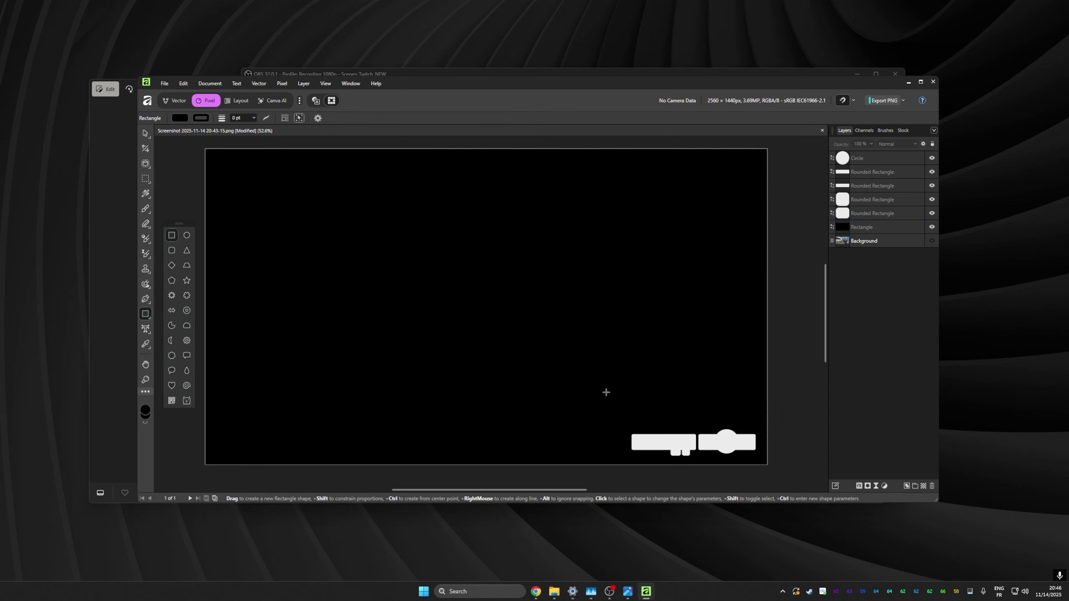
Export the black-and-white mask artwork as a PNG file and return to OBS
{"action": "left_click", "coordinate": [165, 84]}
{"action": "mouse_move", "coordinate": [157, 312]}
{"action": "left_click", "coordinate": [189, 308]}
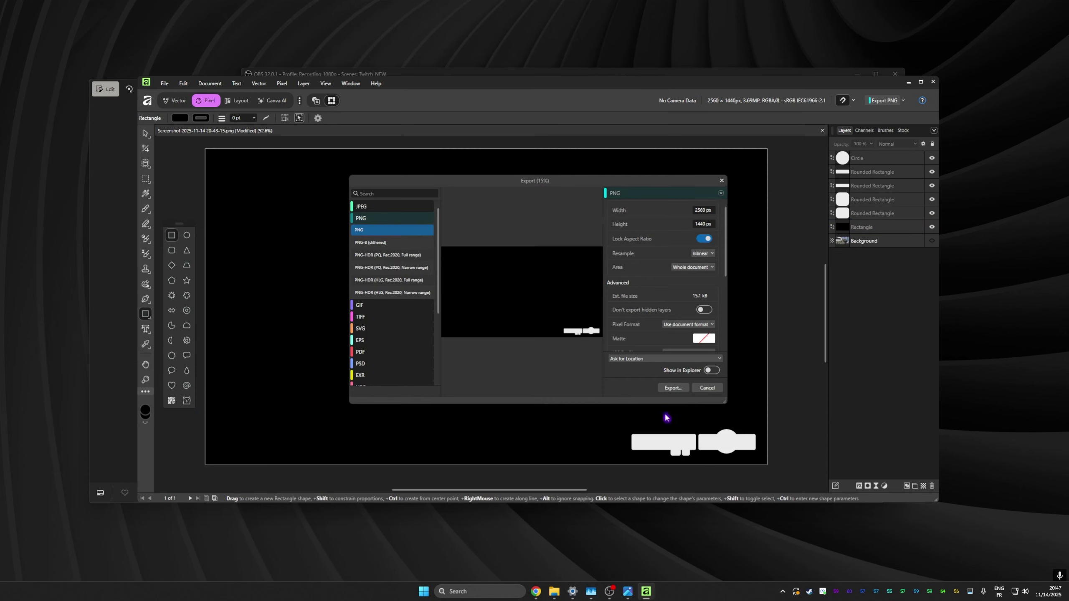
{"action": "left_click", "coordinate": [673, 387]}
{"action": "key", "text": "Return"}
{"action": "key", "text": "alt+Tab"}
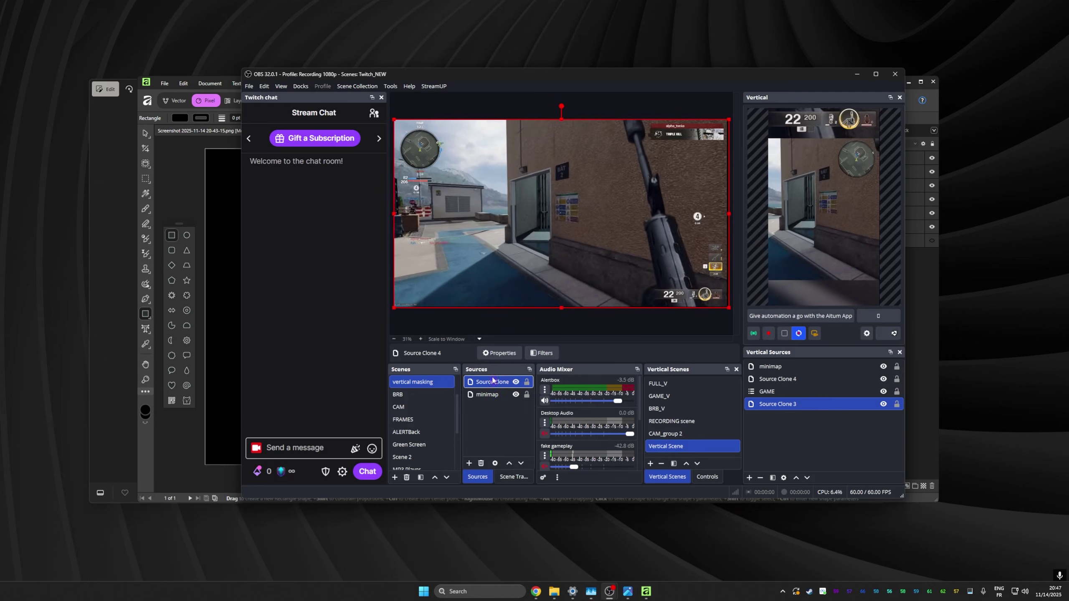
Give Source Clone 4 an Image Mask/Blend filter using the PNG mask, then crop it to the right-hand HUD
{"action": "left_click", "coordinate": [551, 353]}
{"action": "left_click", "coordinate": [398, 426]}
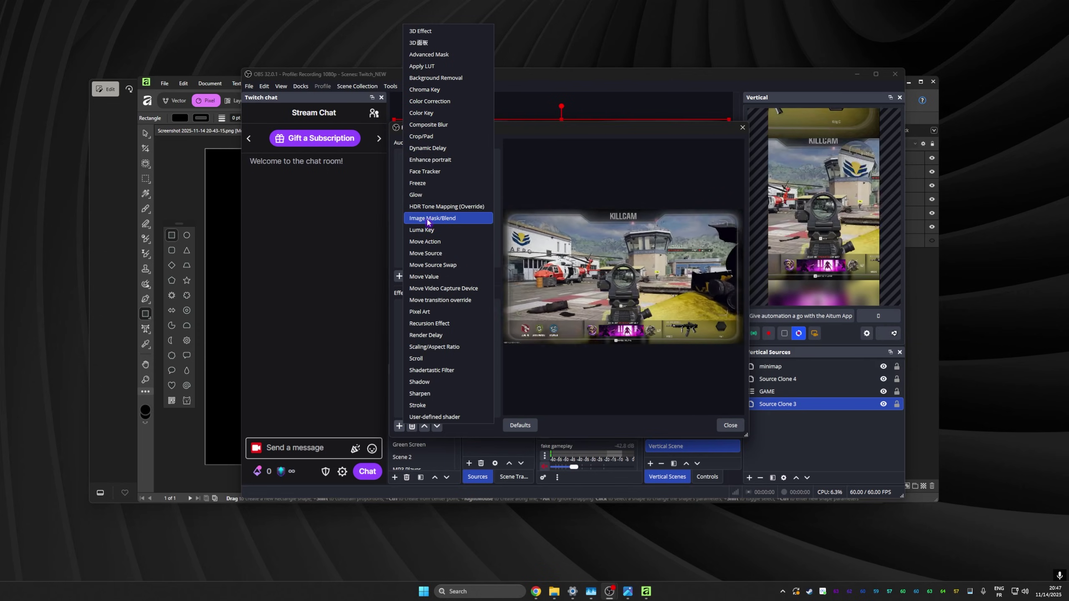
{"action": "left_click", "coordinate": [427, 218]}
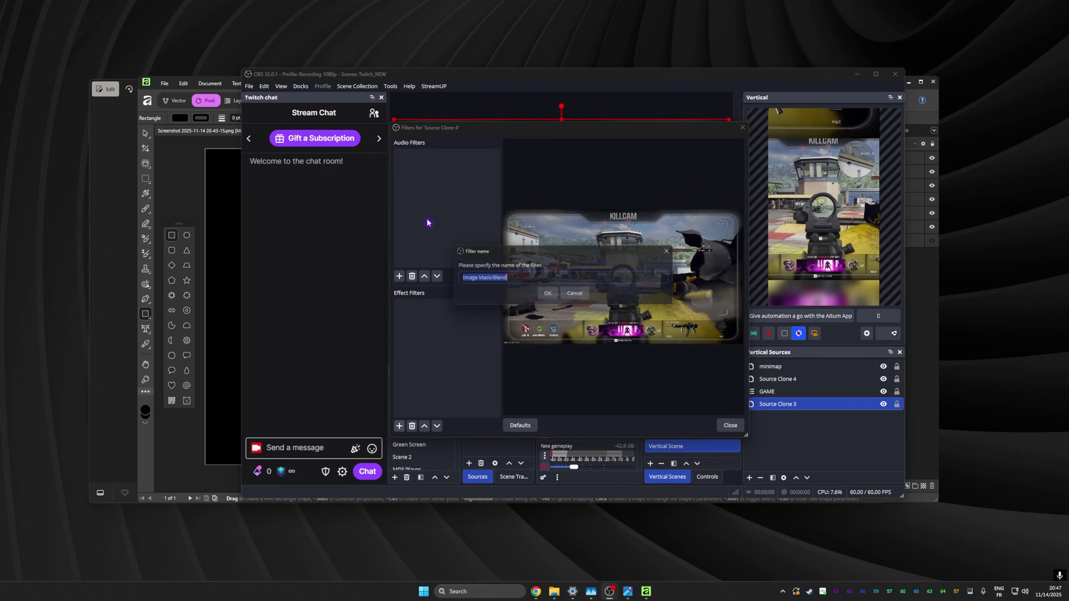
{"action": "left_click", "coordinate": [547, 293]}
{"action": "left_click", "coordinate": [723, 290]}
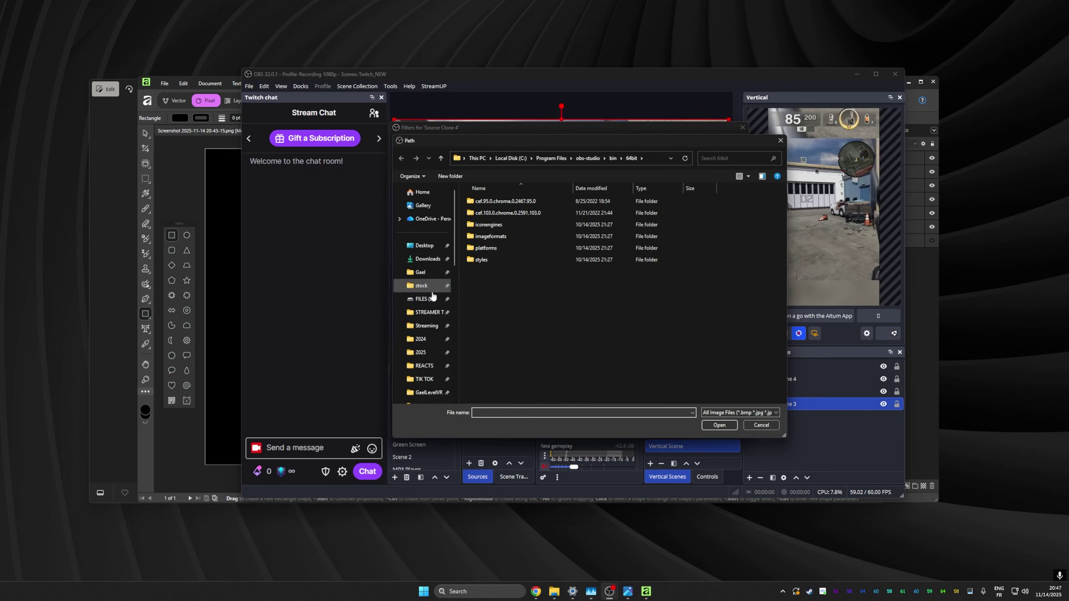
{"action": "left_click", "coordinate": [730, 426]}
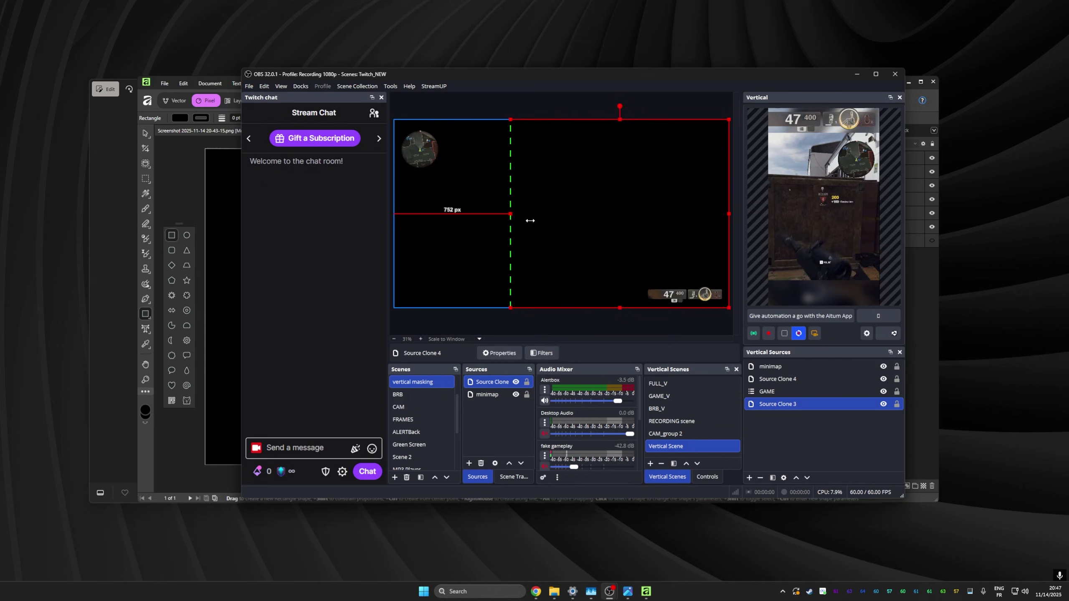
{"action": "left_click_drag", "start_coordinate": [530, 220], "coordinate": [643, 225]}
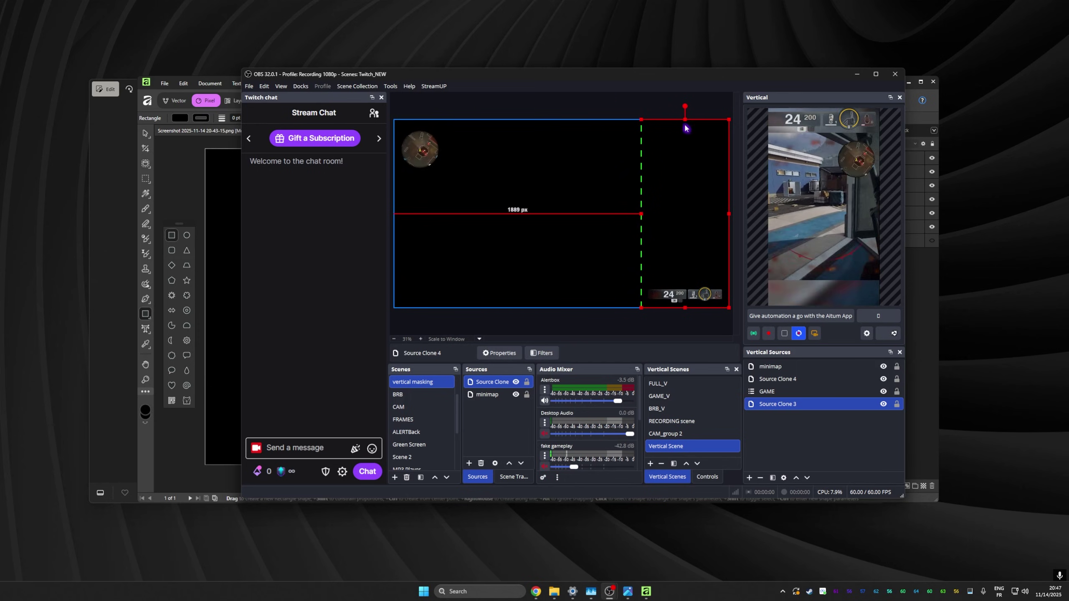
{"action": "right_click", "coordinate": [486, 384]}
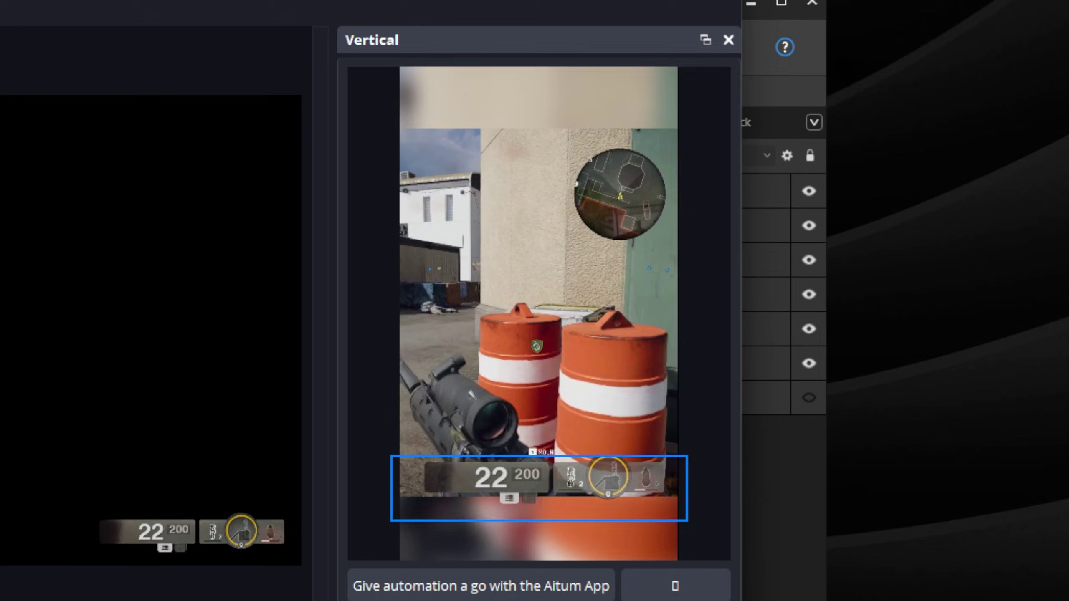
Add a Color Correction filter to the ammo HUD clone, beside its Image Mask/Blend filter
{"action": "left_click", "coordinate": [823, 278]}
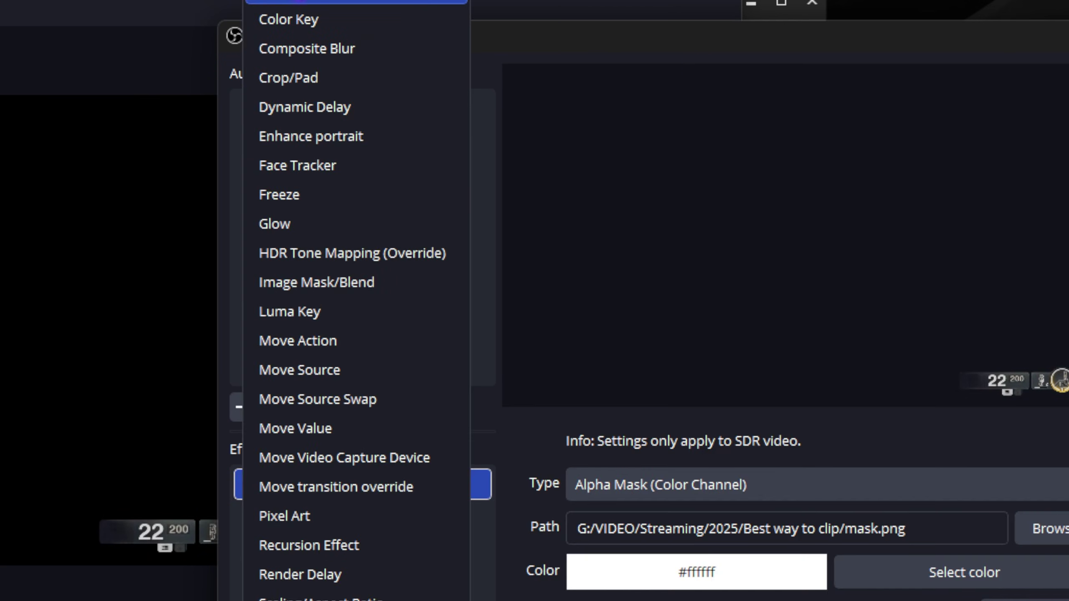
{"action": "left_click", "coordinate": [356, 1]}
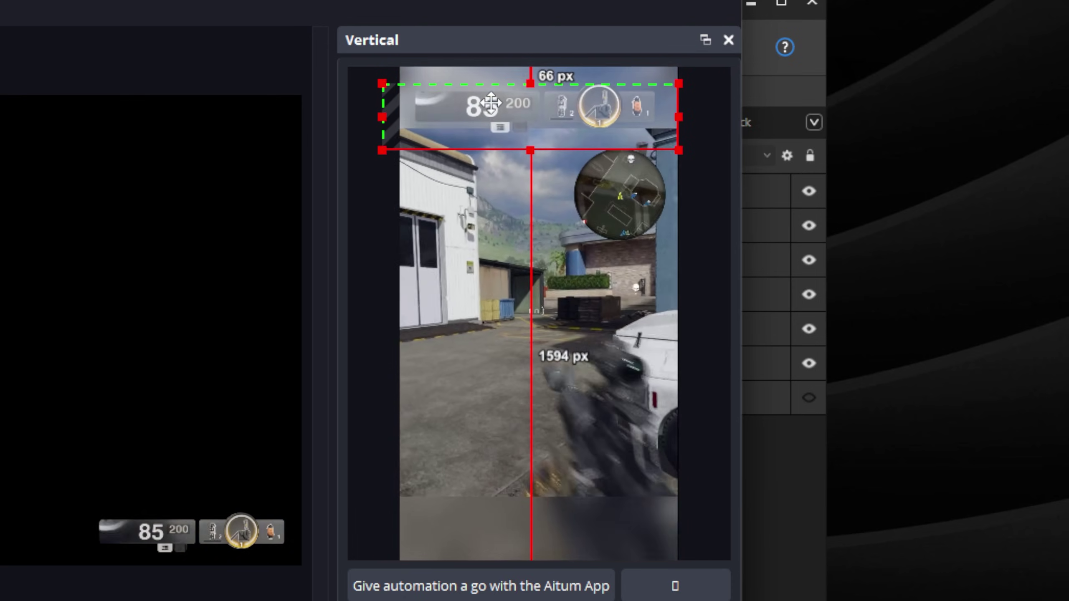
Nudge the HUD crop up, snap the gameplay to the canvas, and shift the minimap left
{"action": "left_click_drag", "start_coordinate": [492, 99], "coordinate": [492, 99]}
{"action": "left_click_drag", "start_coordinate": [458, 246], "coordinate": [429, 262]}
{"action": "left_click_drag", "start_coordinate": [630, 200], "coordinate": [469, 188]}
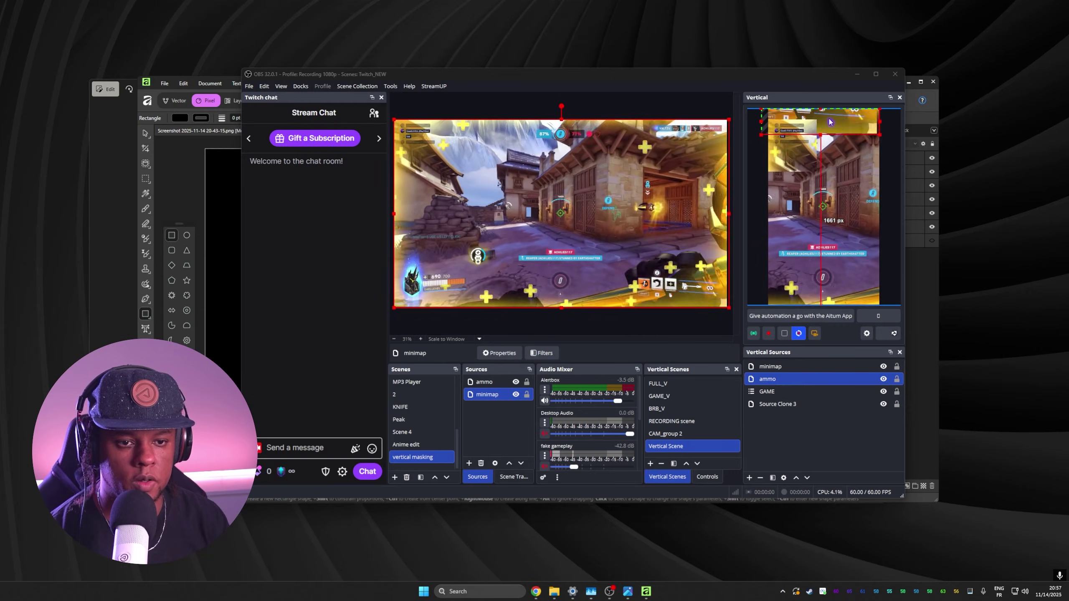
Trim the ammo box's right edge to the vertical canvas edge and drag it lower
{"action": "left_click_drag", "start_coordinate": [815, 223], "coordinate": [801, 207]}
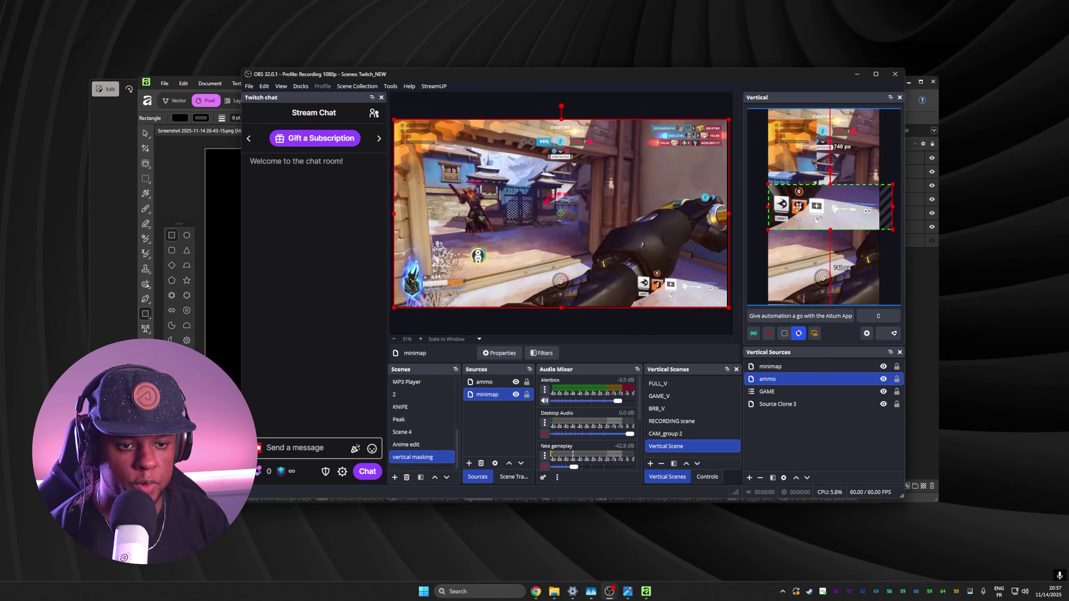
{"action": "left_click_drag", "start_coordinate": [895, 209], "coordinate": [880, 209]}
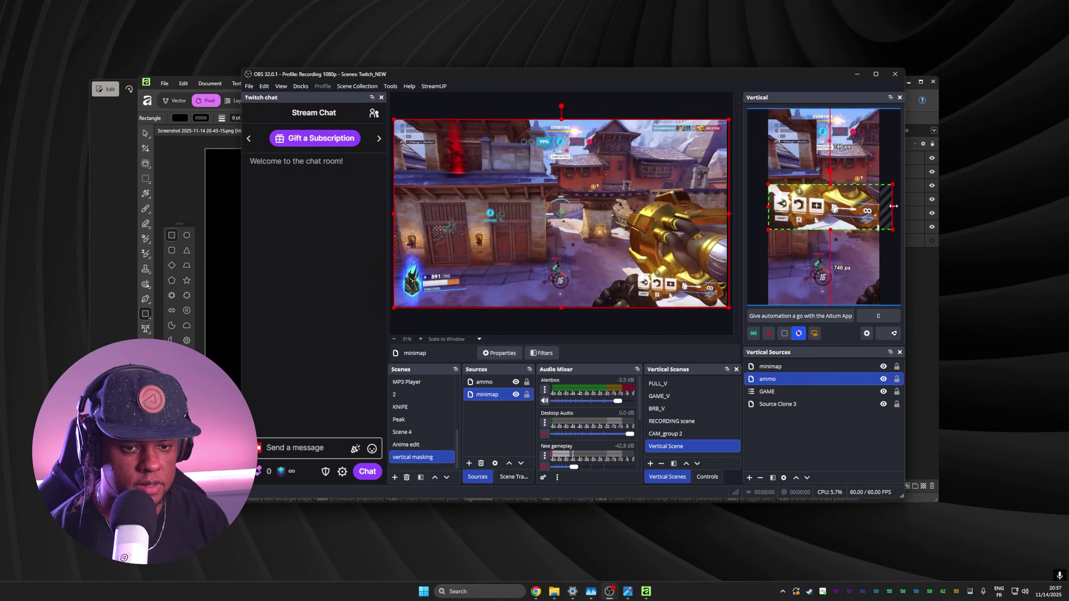
{"action": "left_click_drag", "start_coordinate": [801, 209], "coordinate": [801, 260]}
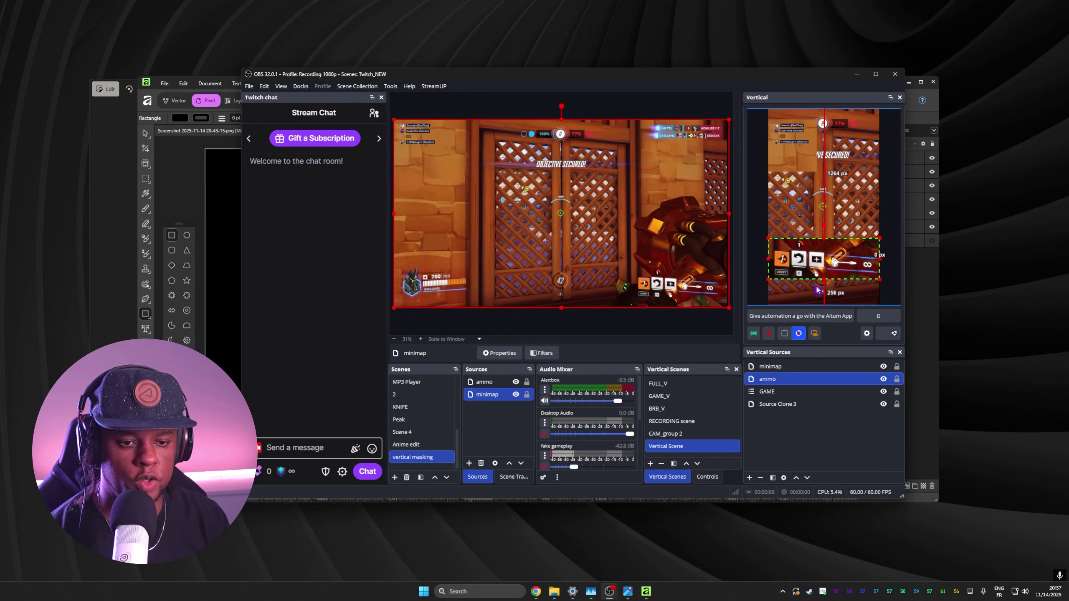
Retune the ammo Color Correction to contrast 2.84, gamma -0.93 and opacity about 0.44
{"action": "right_click", "coordinate": [749, 379]}
{"action": "left_click", "coordinate": [770, 519]}
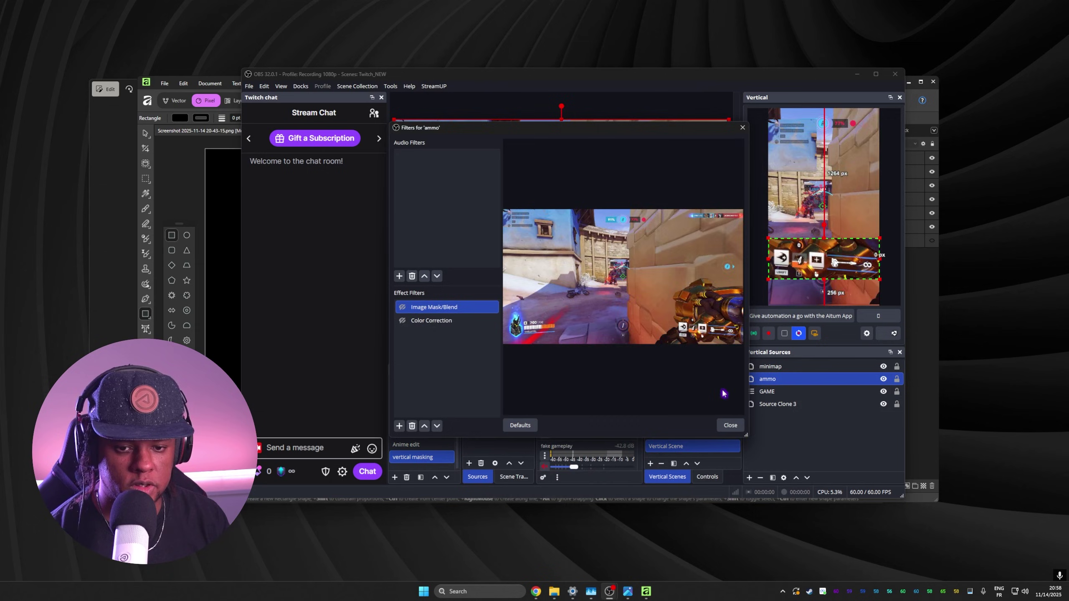
{"action": "left_click", "coordinate": [431, 320]}
{"action": "left_click_drag", "start_coordinate": [618, 323], "coordinate": [646, 327]}
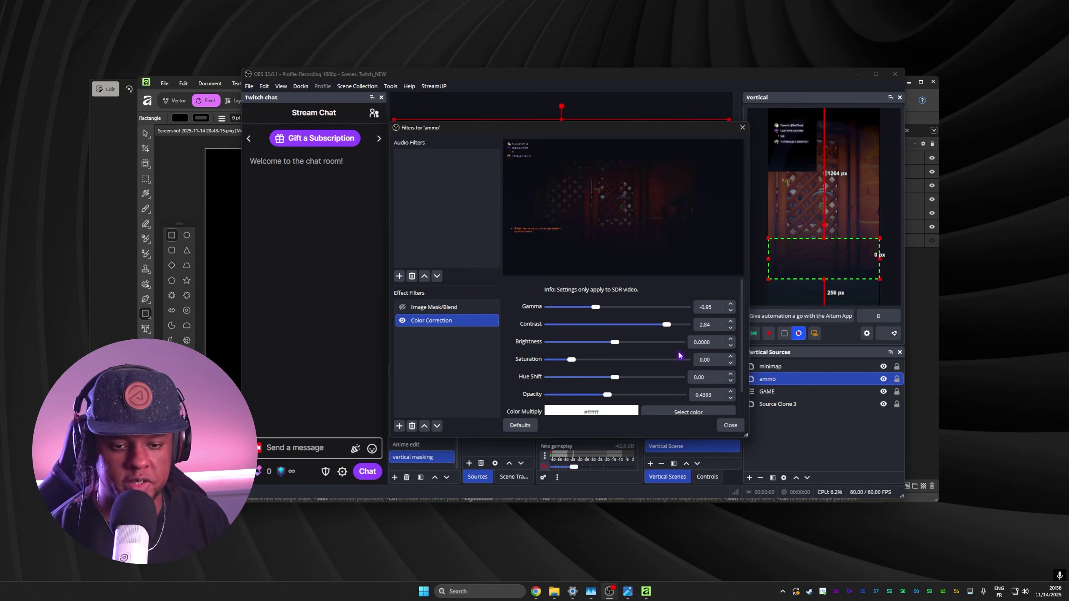
{"action": "left_click", "coordinate": [729, 425]}
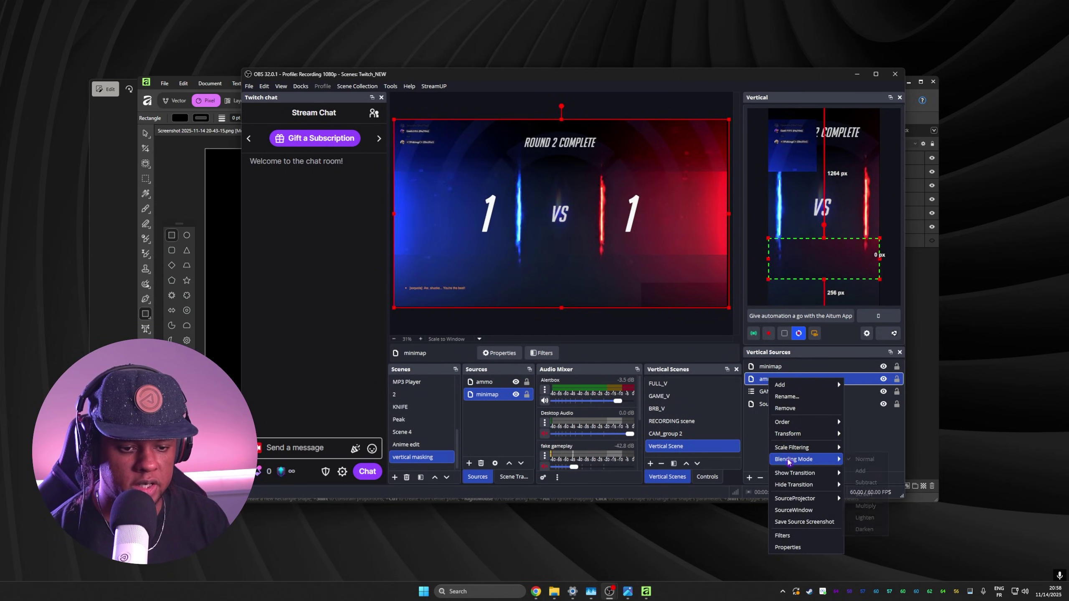
Set the ammo clone's blending mode to Add and place it about 121 px from the top
{"action": "left_click", "coordinate": [861, 471]}
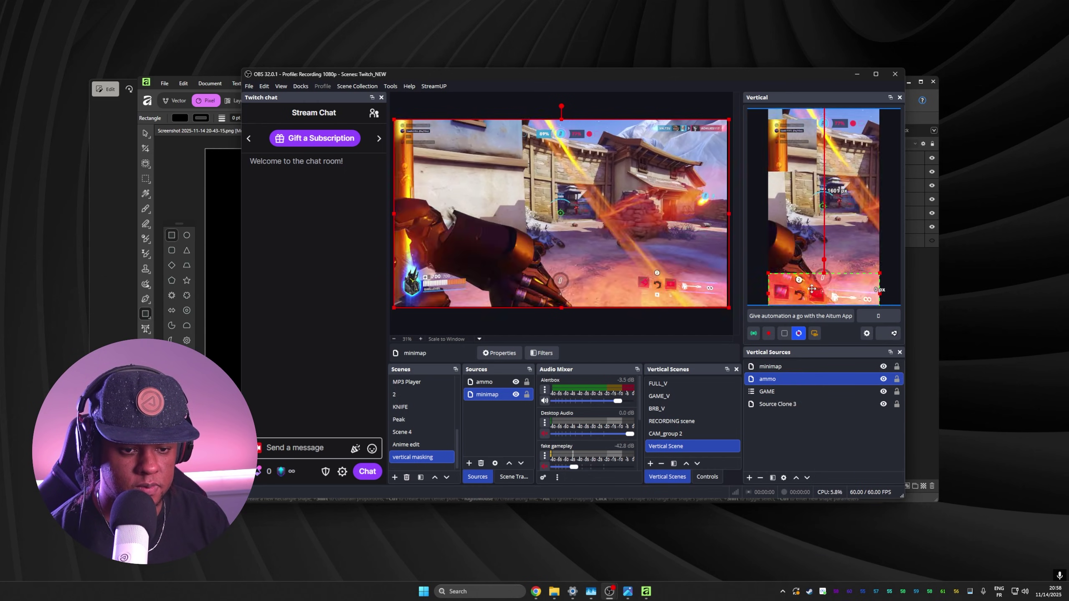
{"action": "left_click_drag", "start_coordinate": [812, 289], "coordinate": [814, 201]}
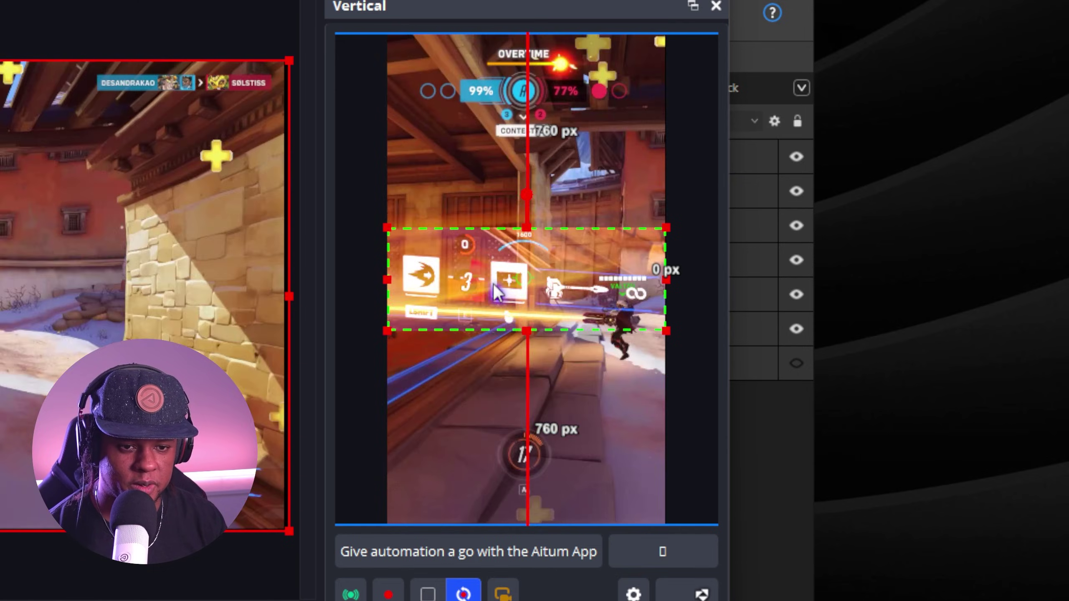
{"action": "left_click_drag", "start_coordinate": [493, 281], "coordinate": [495, 122]}
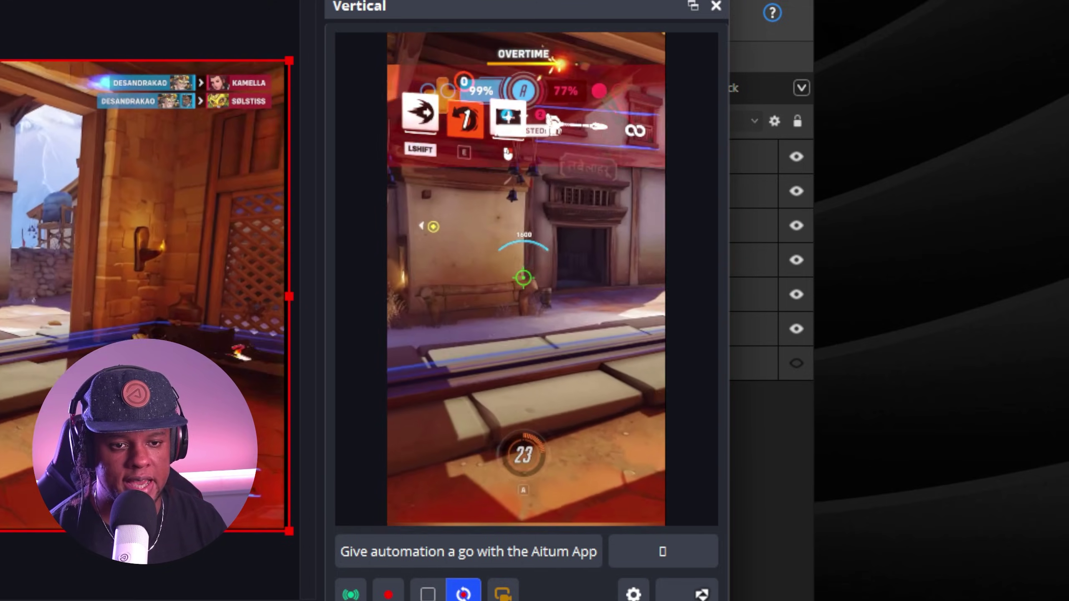
Lower the ability HUD, put the health bar beside it, and drag the gameplay's top edge down
{"action": "left_click_drag", "start_coordinate": [405, 161], "coordinate": [405, 180]}
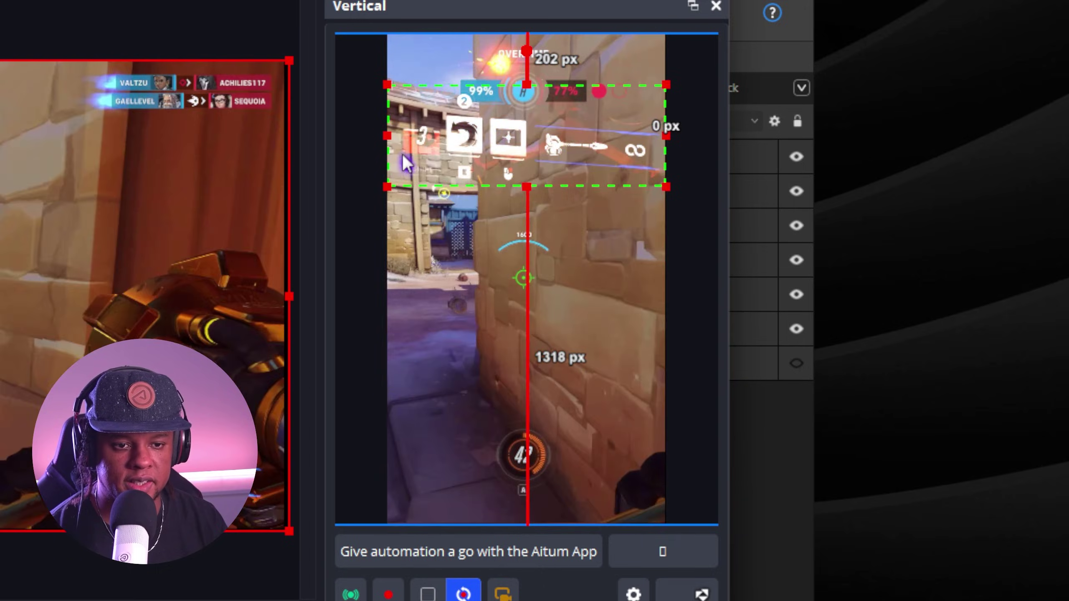
{"action": "mouse_move", "coordinate": [394, 238]}
{"action": "left_mouse_down"}
{"action": "mouse_move", "coordinate": [488, 361]}
{"action": "mouse_move", "coordinate": [445, 400]}
{"action": "mouse_move", "coordinate": [410, 413]}
{"action": "left_mouse_up"}
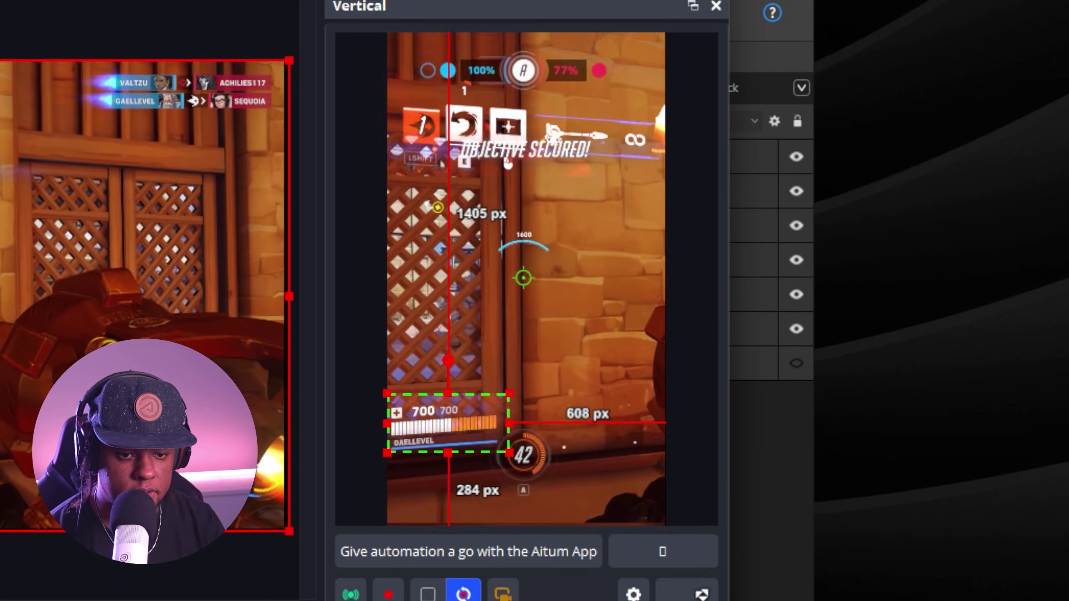
{"action": "mouse_move", "coordinate": [443, 422]}
{"action": "left_mouse_down"}
{"action": "mouse_move", "coordinate": [460, 417]}
{"action": "mouse_move", "coordinate": [442, 420]}
{"action": "mouse_move", "coordinate": [443, 495]}
{"action": "mouse_move", "coordinate": [478, 494]}
{"action": "left_mouse_up"}
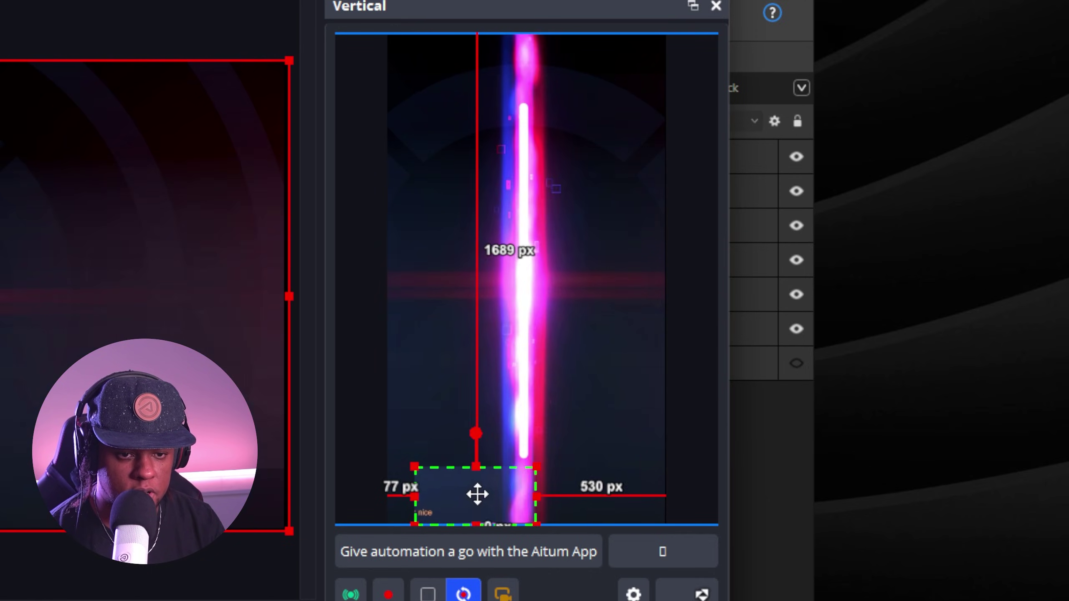
{"action": "left_click_drag", "start_coordinate": [497, 385], "coordinate": [497, 386]}
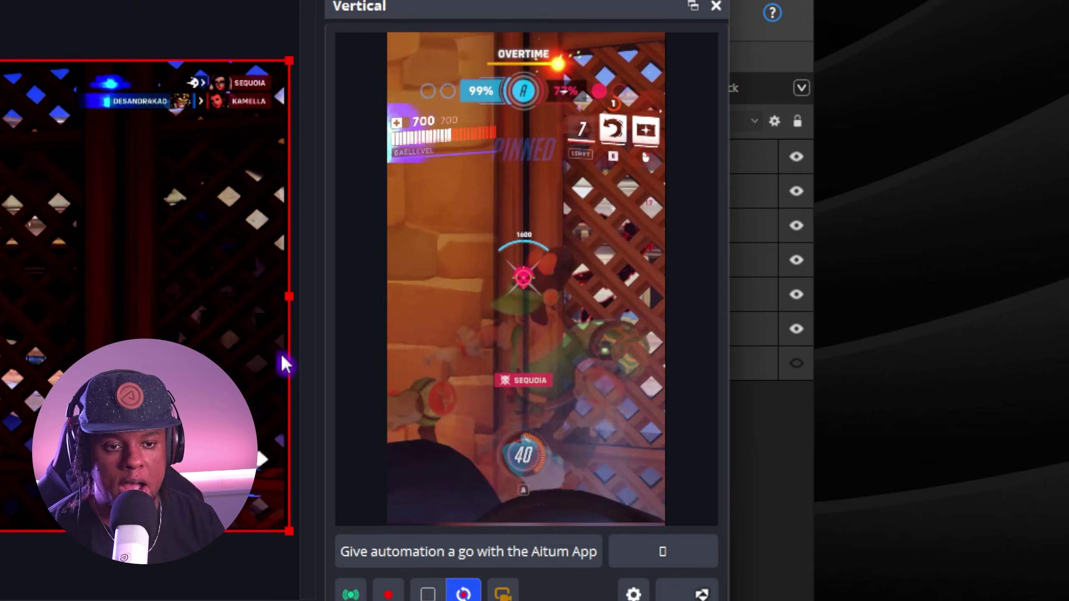
{"action": "left_click", "coordinate": [506, 32]}
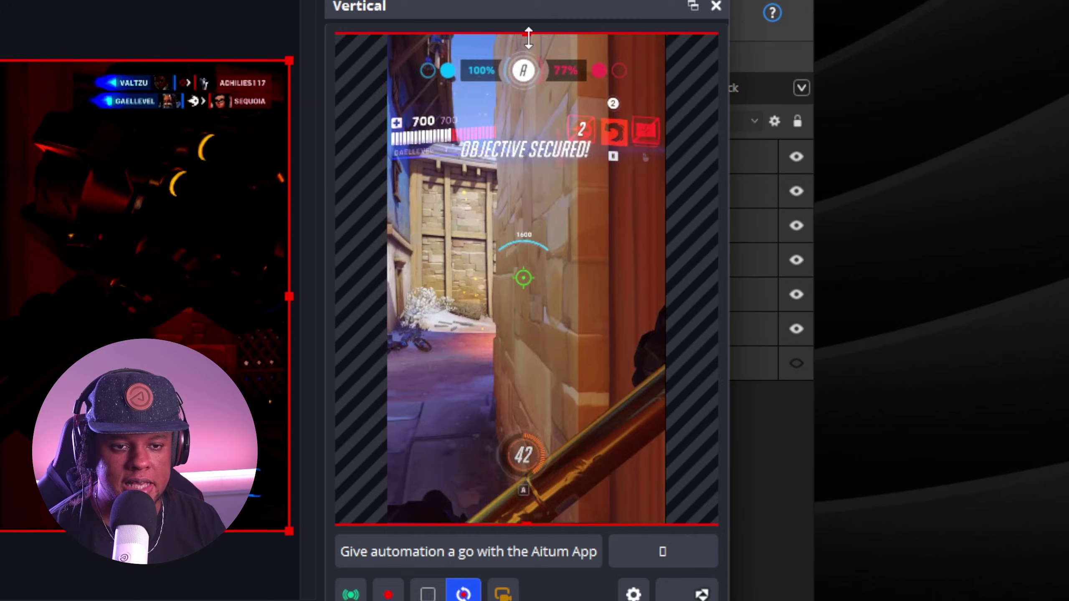
{"action": "left_click_drag", "start_coordinate": [526, 38], "coordinate": [532, 192]}
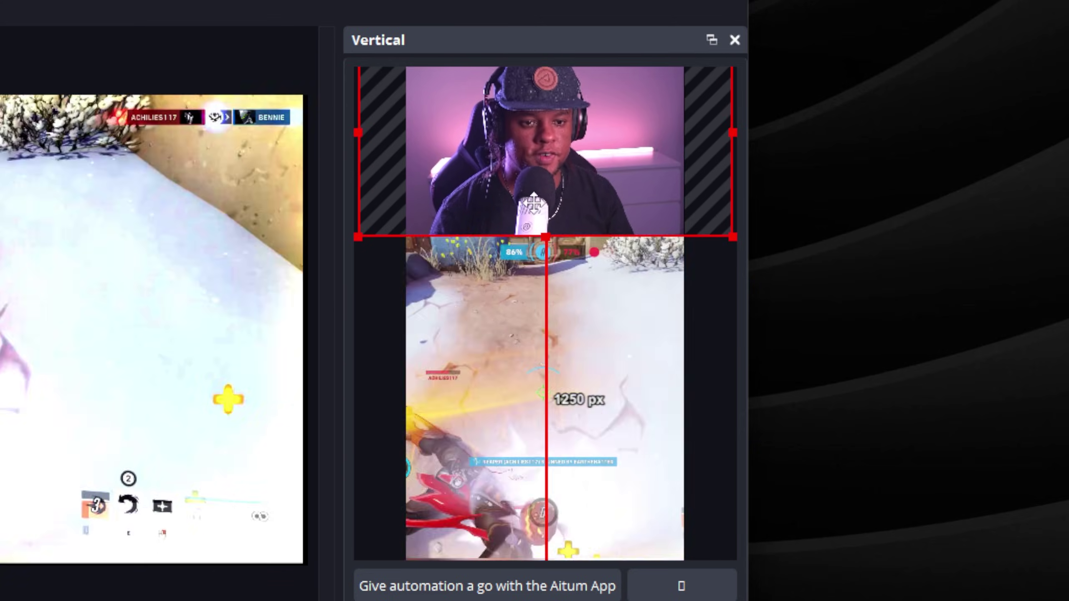
Place the webcam clone across the top and adjust its bottom edge to meet the gameplay
{"action": "mouse_move", "coordinate": [540, 206]}
{"action": "left_mouse_down"}
{"action": "mouse_move", "coordinate": [540, 134]}
{"action": "mouse_move", "coordinate": [540, 198]}
{"action": "left_mouse_up"}
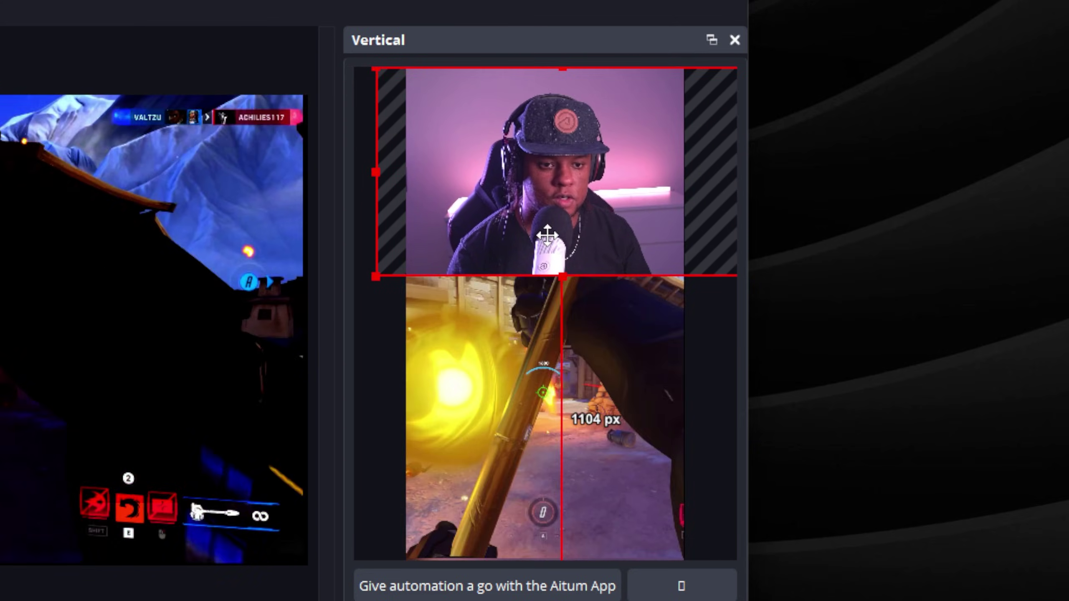
{"action": "left_click_drag", "start_coordinate": [547, 235], "coordinate": [546, 214]}
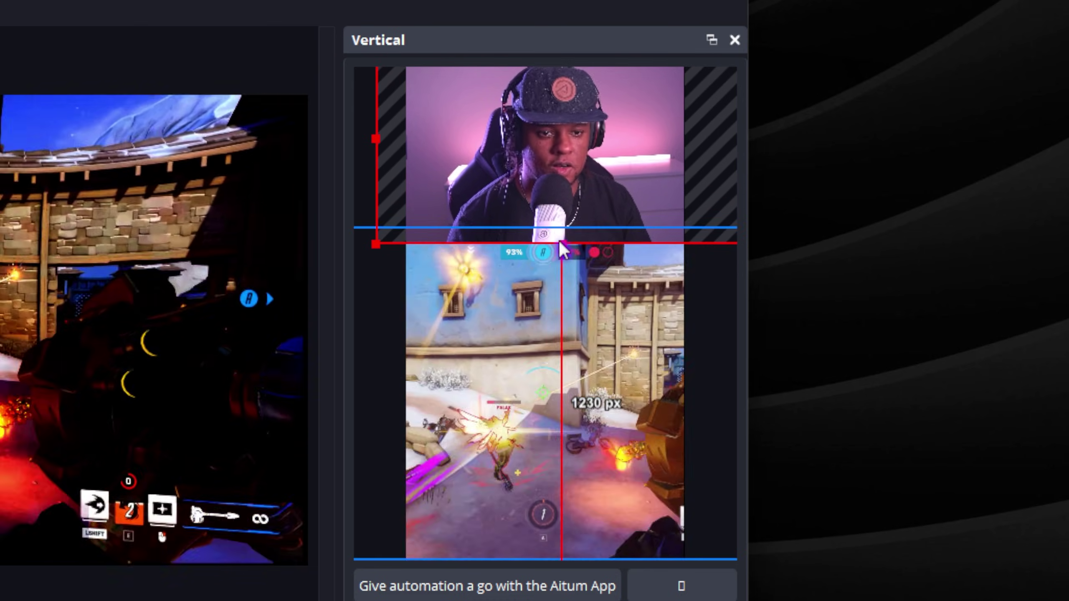